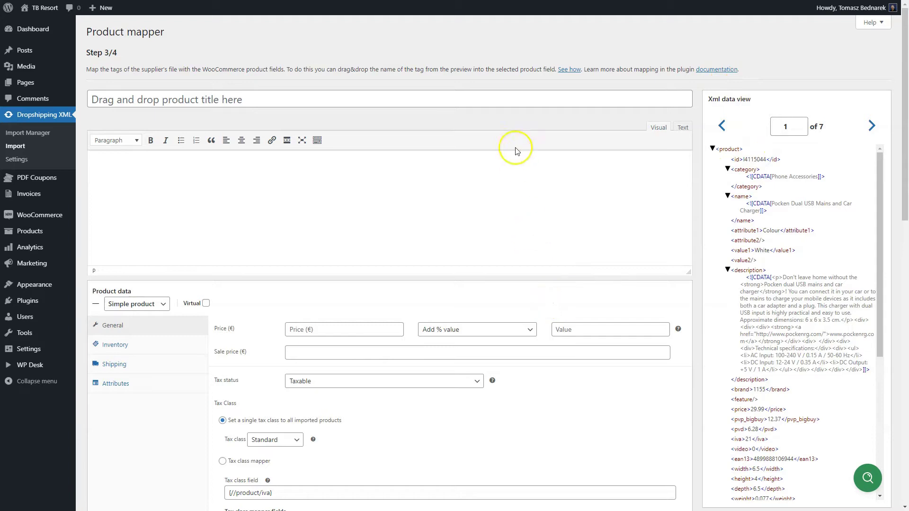
# Step: Map <name> to the product title and <description> to the body, adding a bold 'More info:' line
pyautogui.click(507, 95)
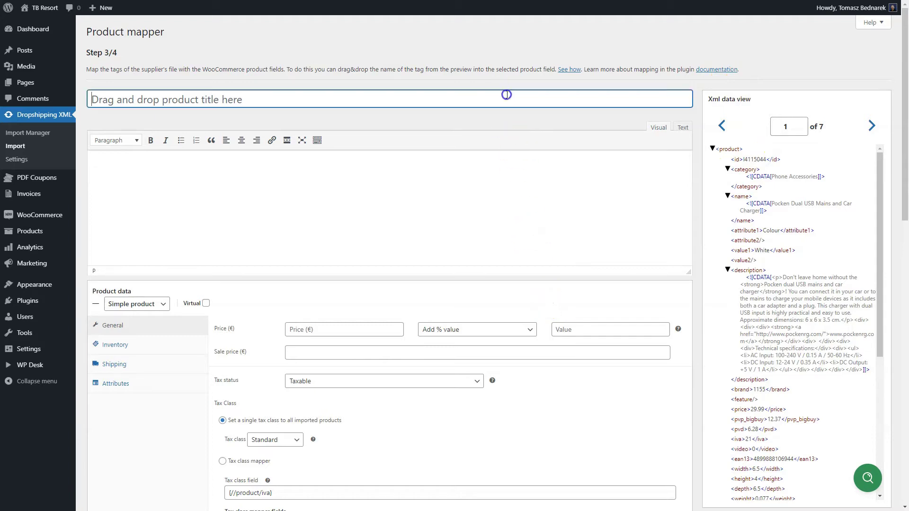
pyautogui.click(742, 197)
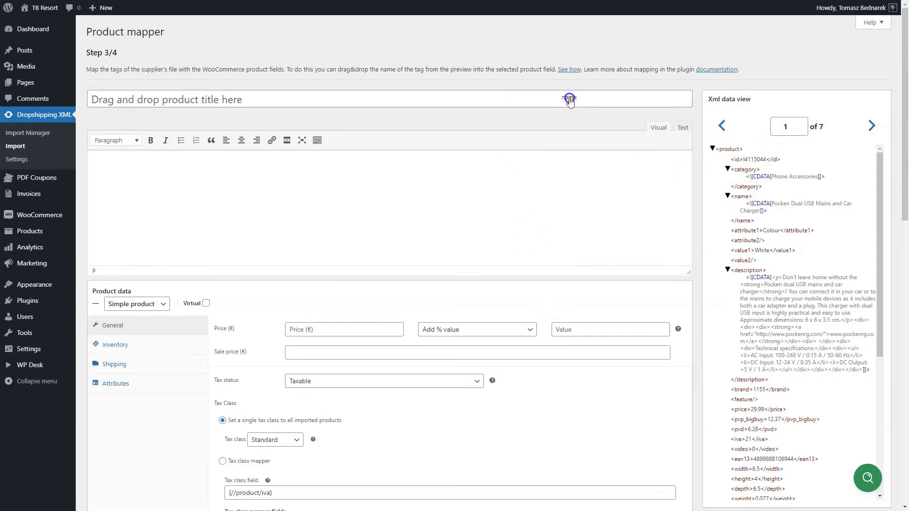
pyautogui.moveTo(569, 100); pyautogui.dragTo(569, 98)
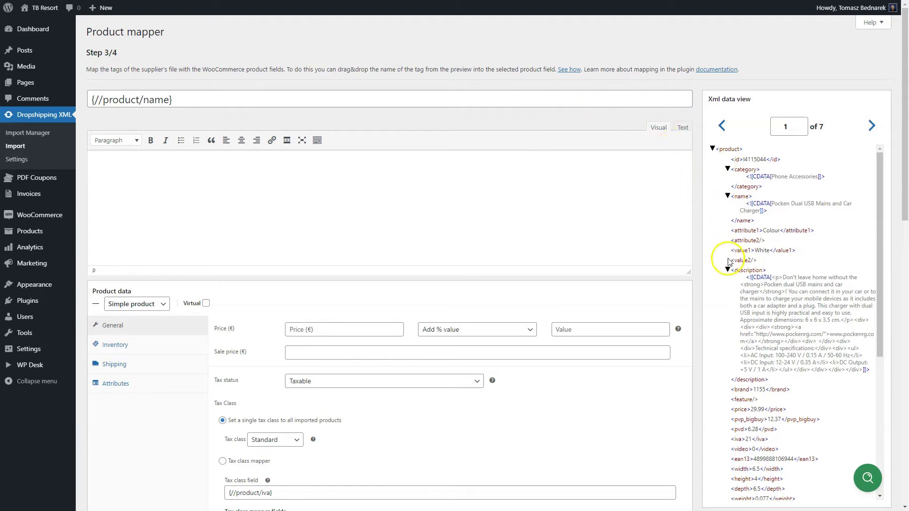
pyautogui.moveTo(737, 268); pyautogui.dragTo(516, 218)
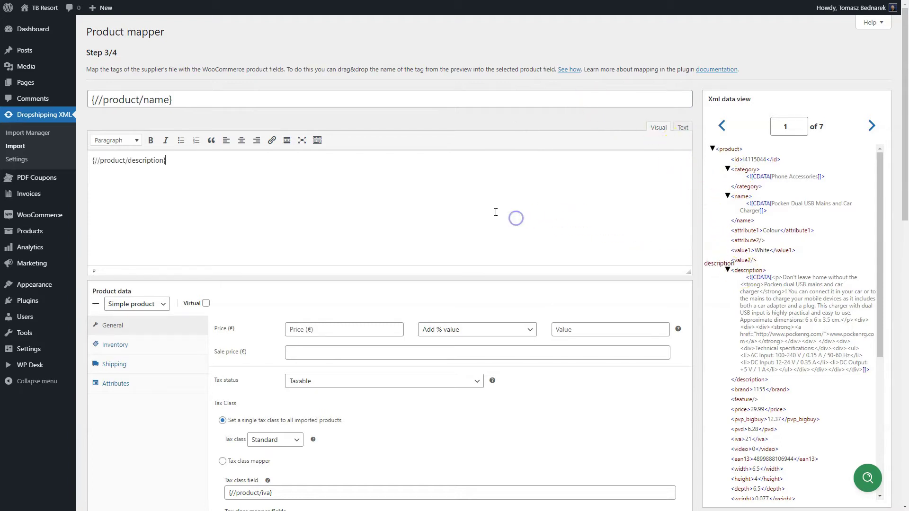
pyautogui.click(151, 141)
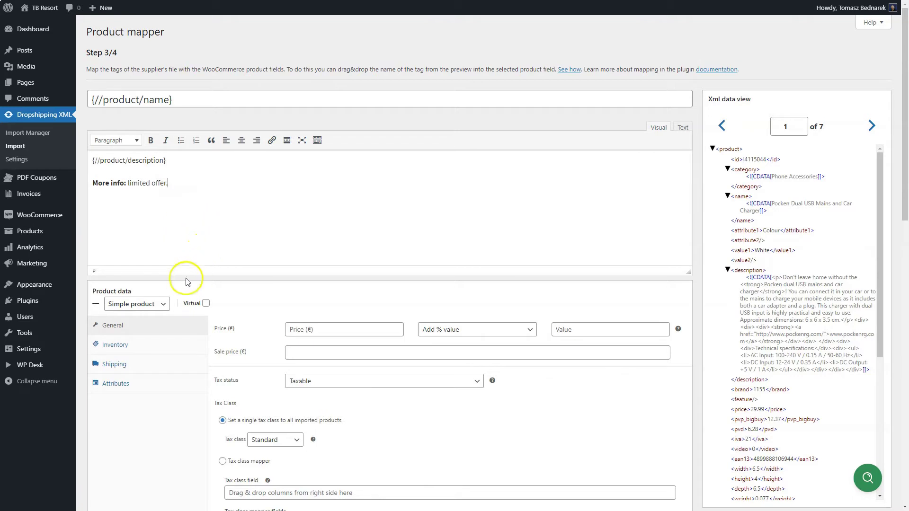
# Step: Keep the product type set to Simple product
pyautogui.click(159, 306)
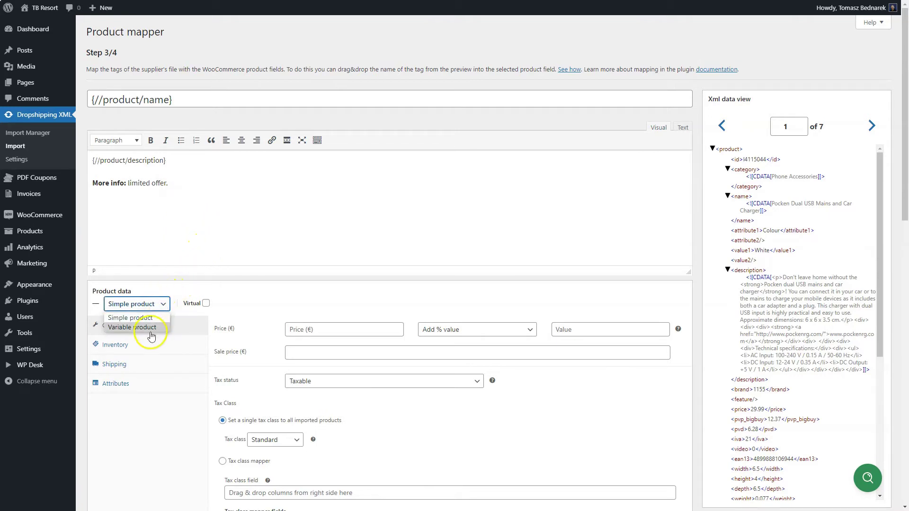
pyautogui.click(150, 321)
pyautogui.click(150, 320)
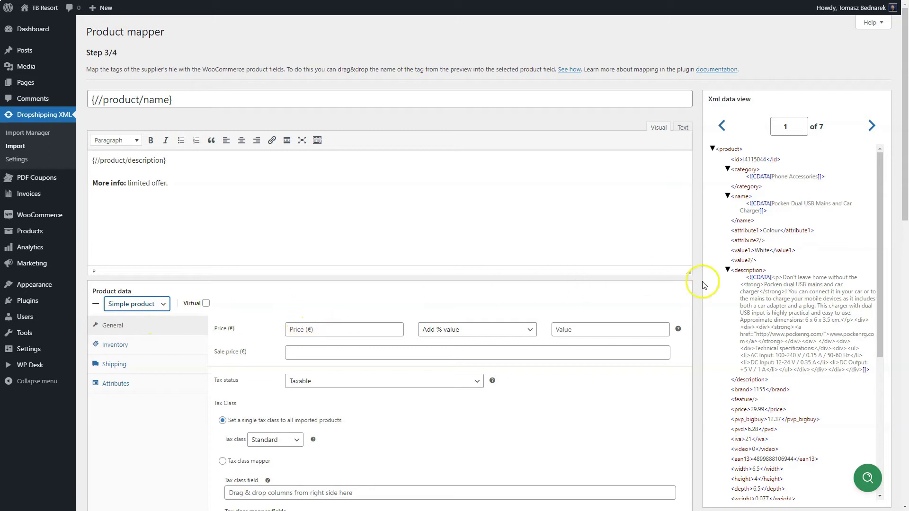
# Step: Map Price to {//product/price} with an Add % value markup of 10
pyautogui.moveTo(738, 410); pyautogui.dragTo(384, 332)
pyautogui.click(432, 329)
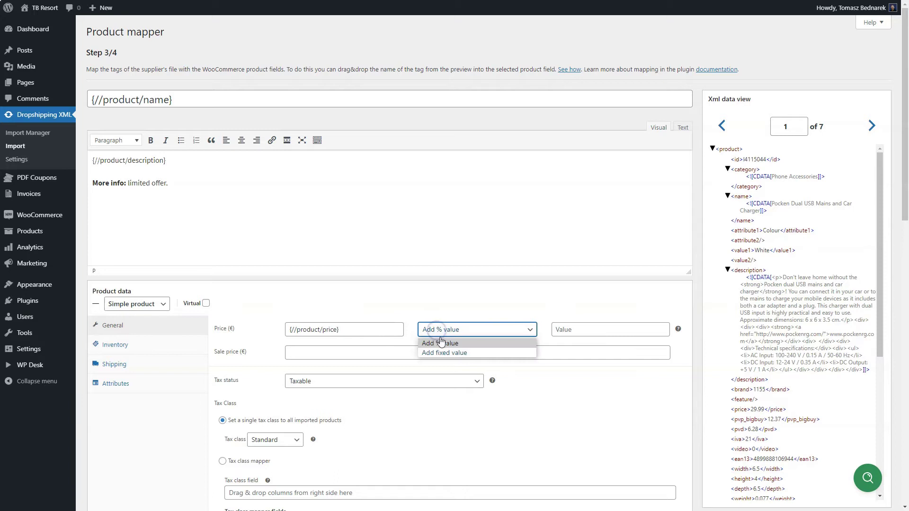
pyautogui.click(447, 343)
pyautogui.click(575, 330)
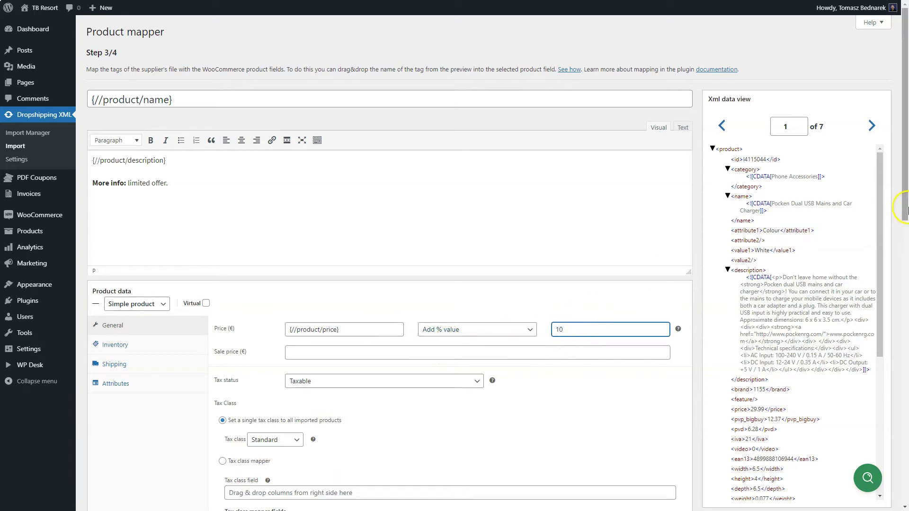
pyautogui.moveTo(905, 205); pyautogui.dragTo(905, 242)
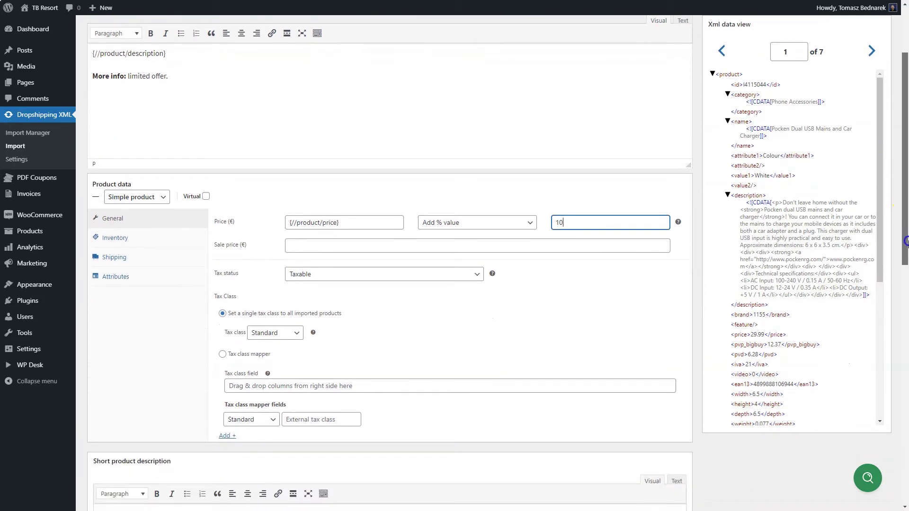
# Step: Keep Tax status Taxable and switch to a Tax class mapper driven by {//product/iva}
pyautogui.click(398, 276)
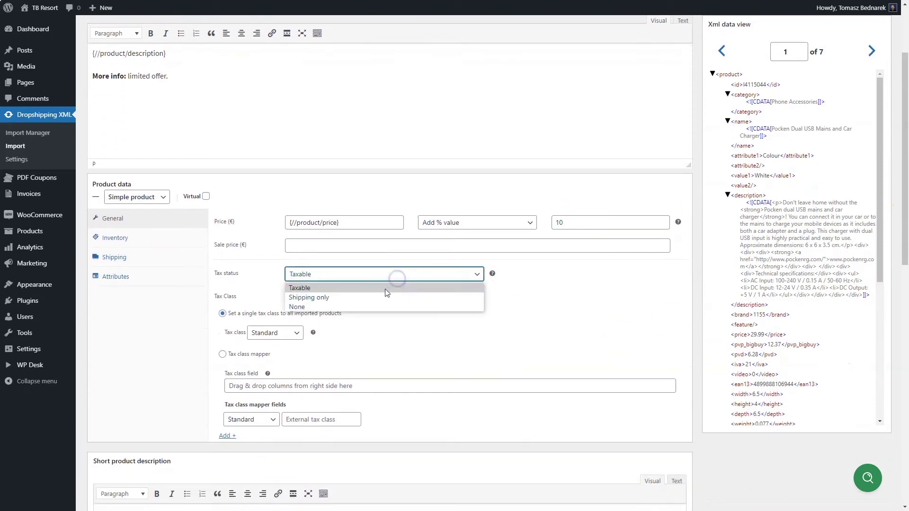
pyautogui.click(371, 288)
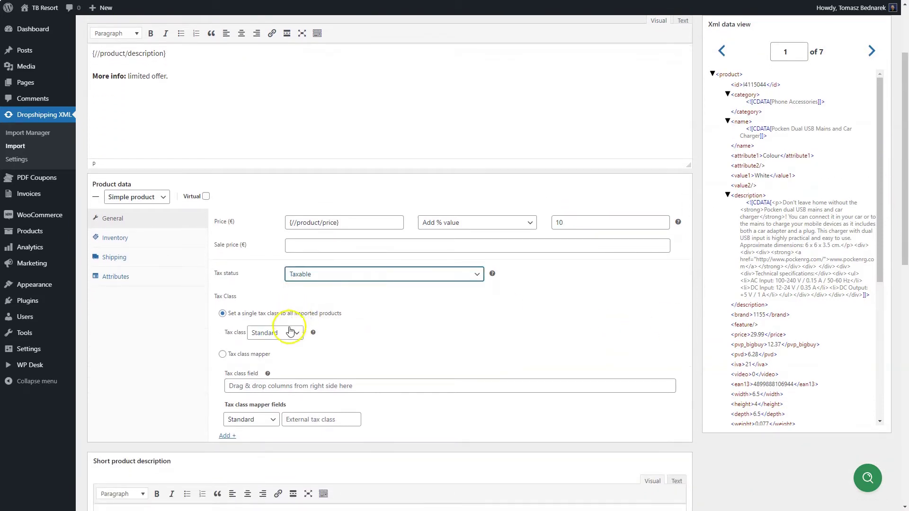
pyautogui.click(289, 333)
pyautogui.click(290, 333)
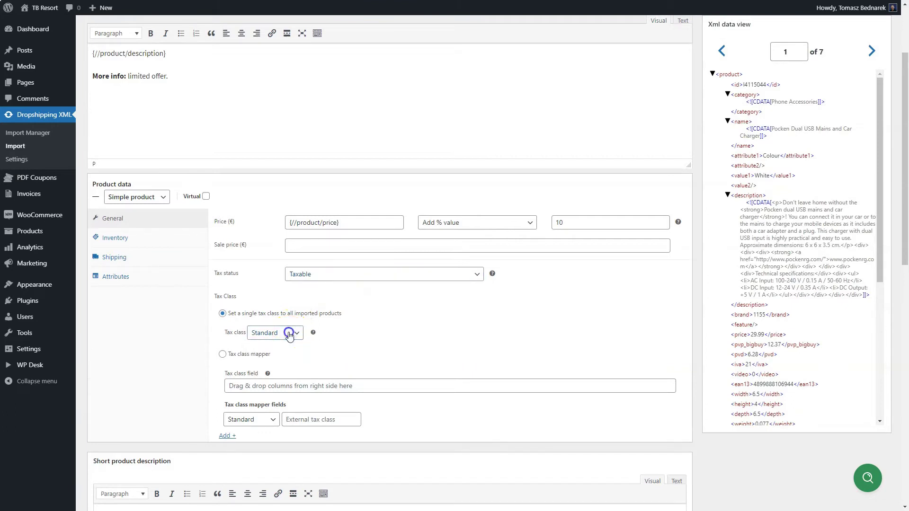
pyautogui.click(258, 355)
pyautogui.click(742, 364)
pyautogui.moveTo(547, 383); pyautogui.dragTo(544, 383)
# Step: Add tax class mapping rows: Standard to 21, Reduced Rate to 7, Tax free to 0
pyautogui.click(294, 420)
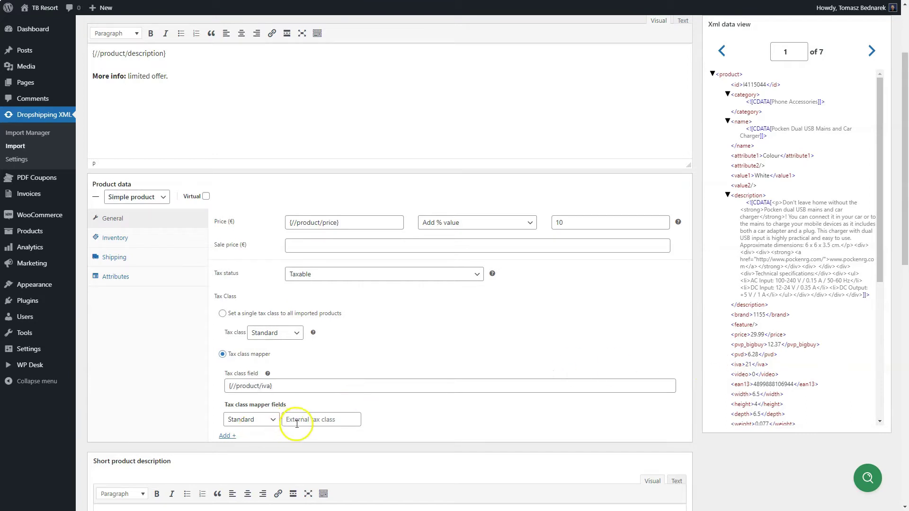
pyautogui.write('21')
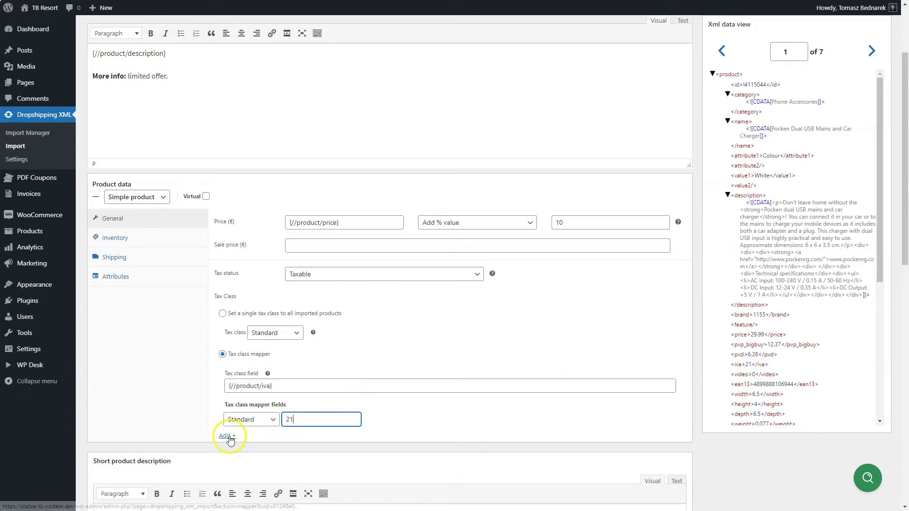
pyautogui.click(226, 436)
pyautogui.click(247, 438)
pyautogui.click(250, 463)
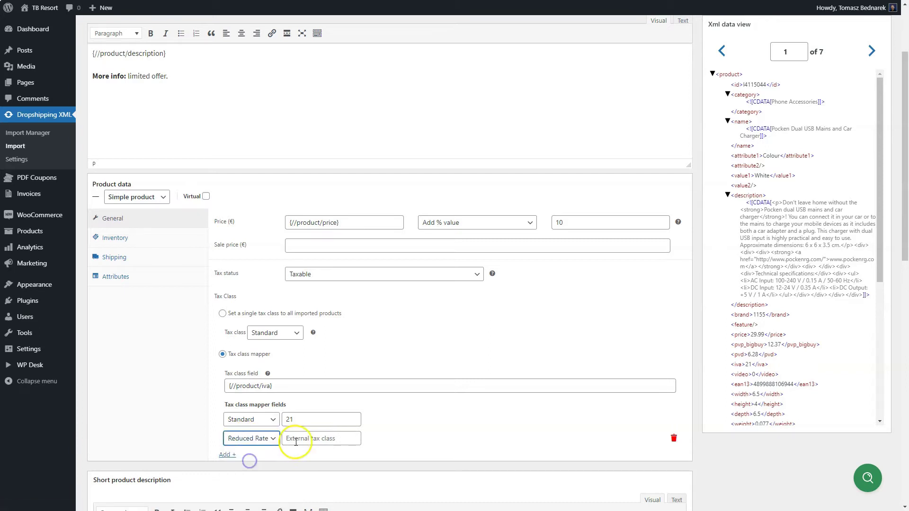
pyautogui.click(298, 439)
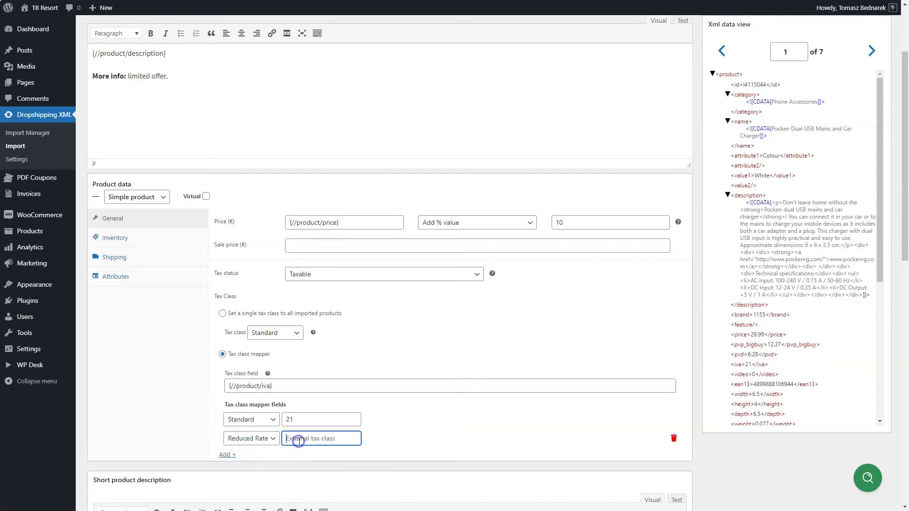
pyautogui.click(227, 455)
pyautogui.click(250, 457)
pyautogui.click(254, 445)
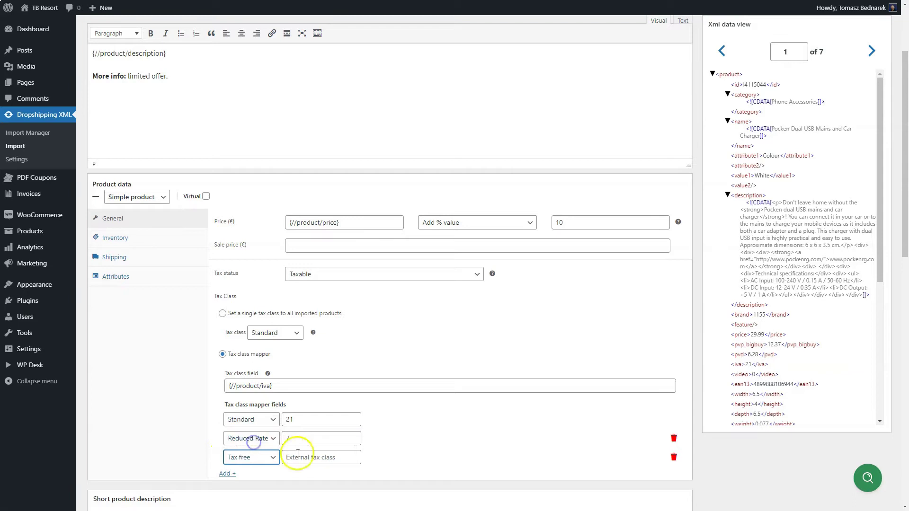
pyautogui.click(300, 456)
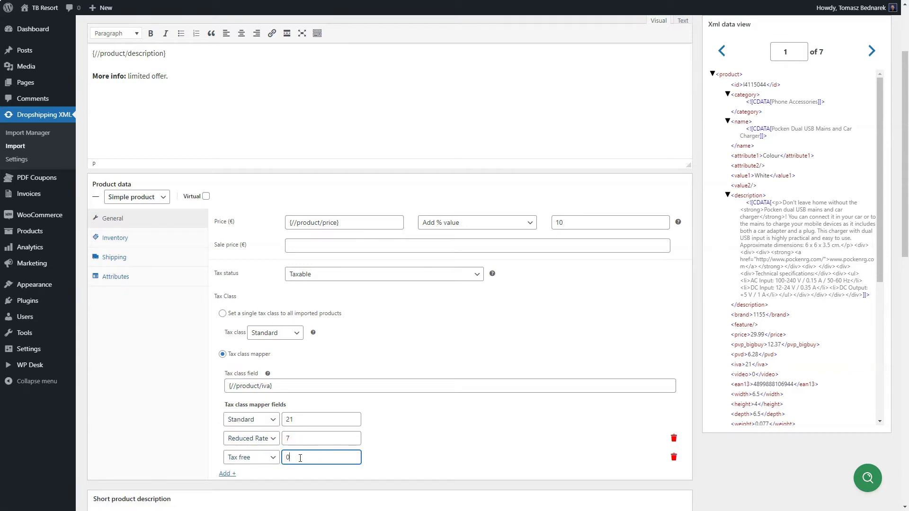
# Step: In Inventory, map SKU to {//product/ean13} and enable stock management
pyautogui.click(163, 241)
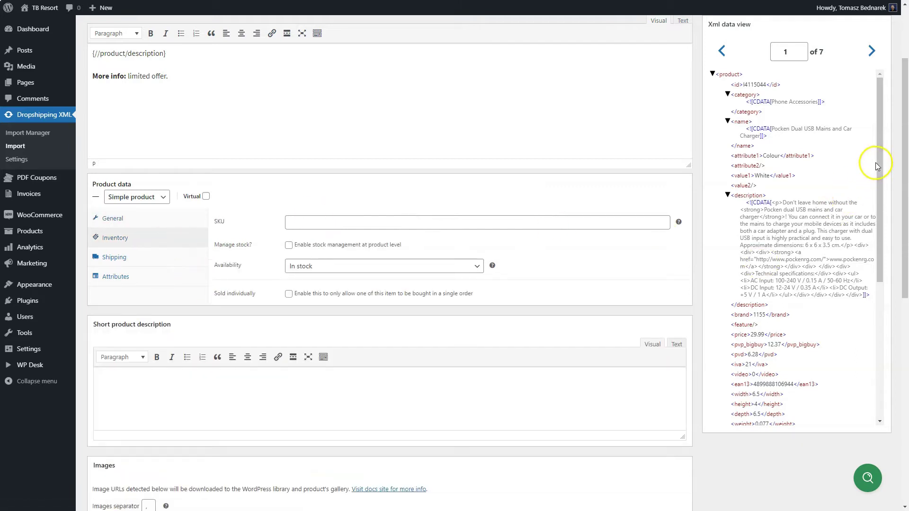
pyautogui.moveTo(876, 163); pyautogui.dragTo(879, 229)
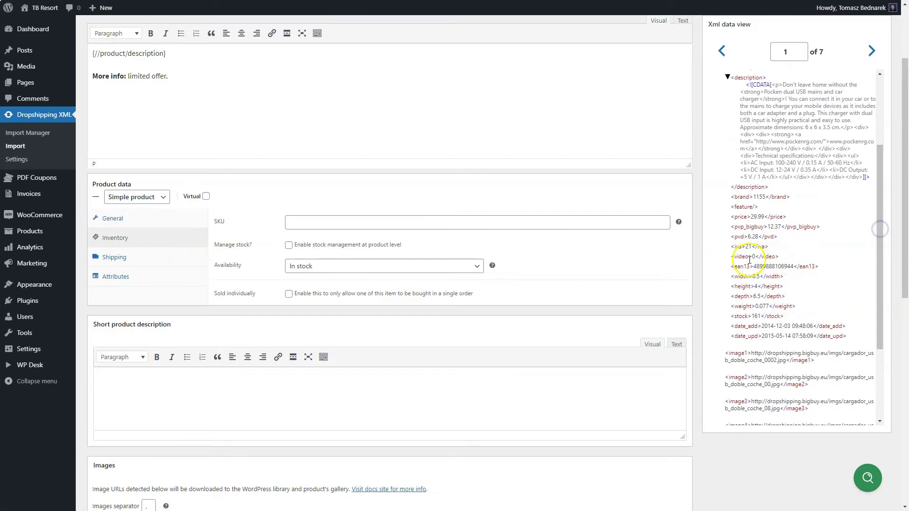
pyautogui.moveTo(739, 269); pyautogui.dragTo(740, 269)
pyautogui.moveTo(616, 228); pyautogui.dragTo(616, 228)
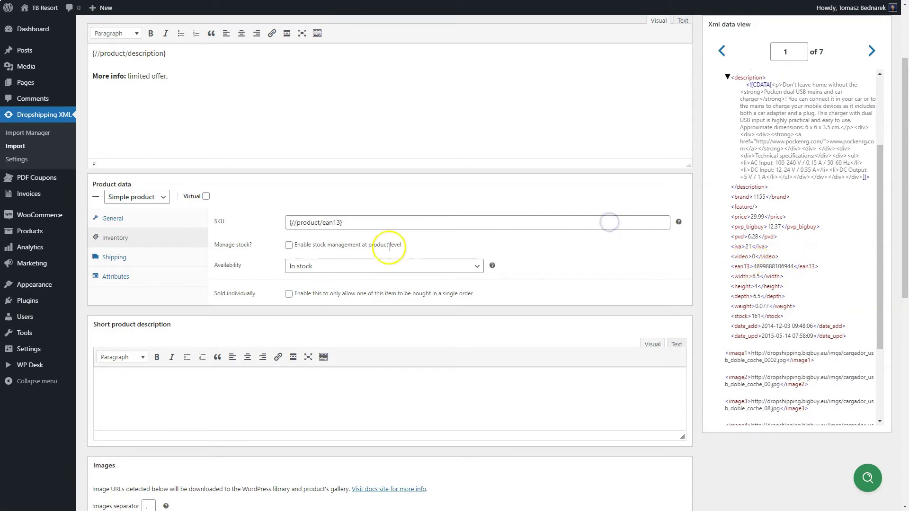
pyautogui.click(288, 245)
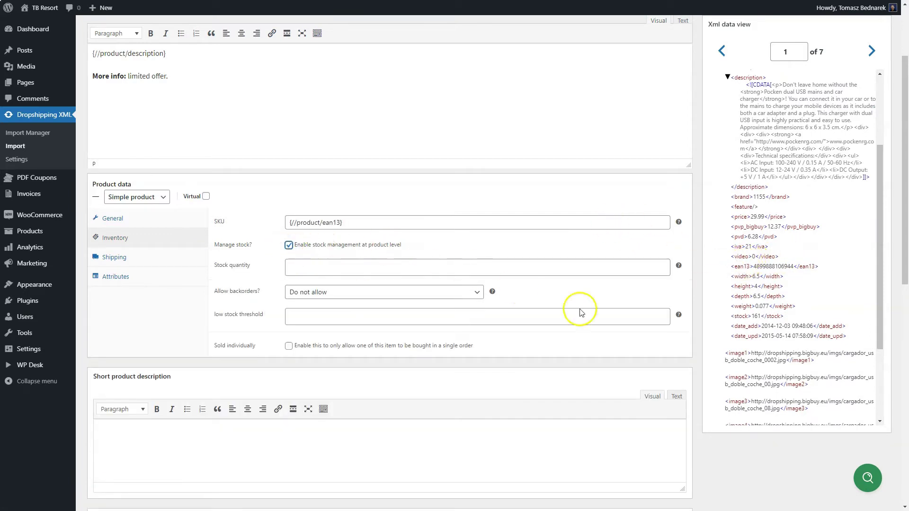
# Step: Map stock quantity to {//product/stock}, set low stock threshold 1, and tick Sold individually
pyautogui.moveTo(741, 318); pyautogui.dragTo(741, 320)
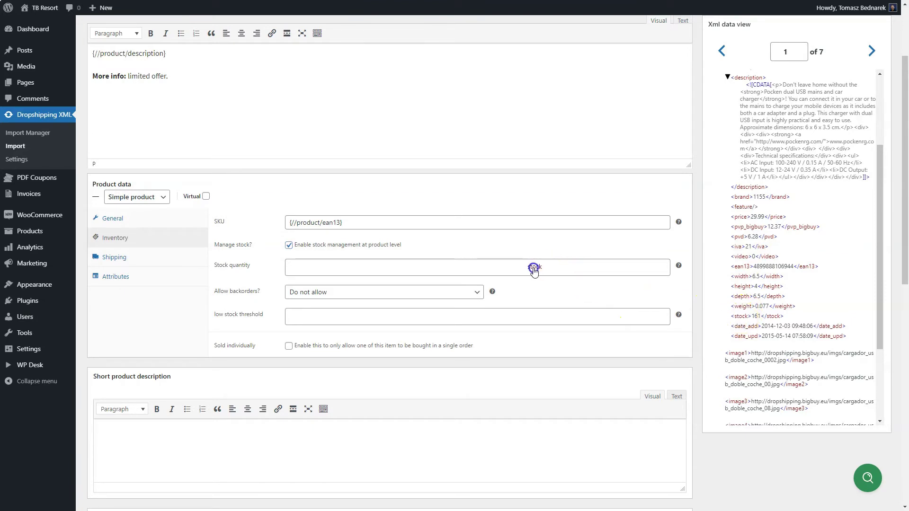
pyautogui.moveTo(534, 270); pyautogui.dragTo(532, 267)
pyautogui.click(341, 315)
pyautogui.write('1')
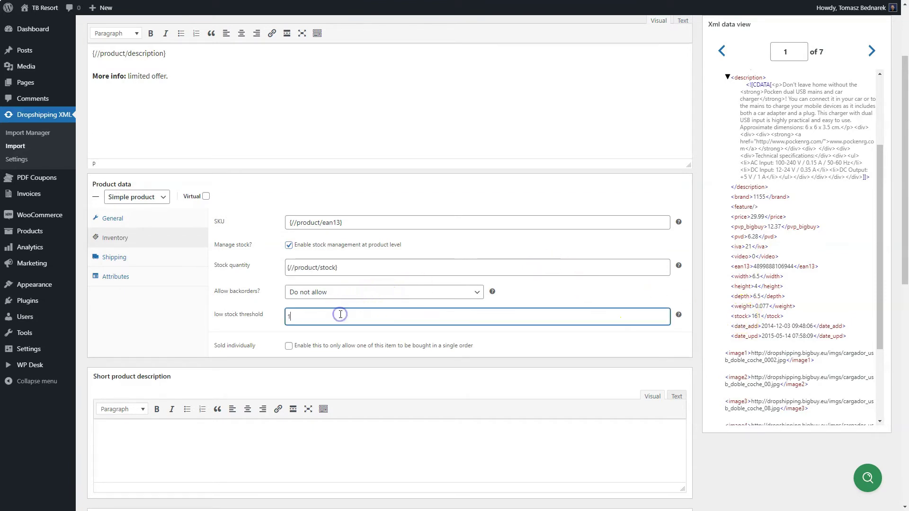
pyautogui.click(290, 347)
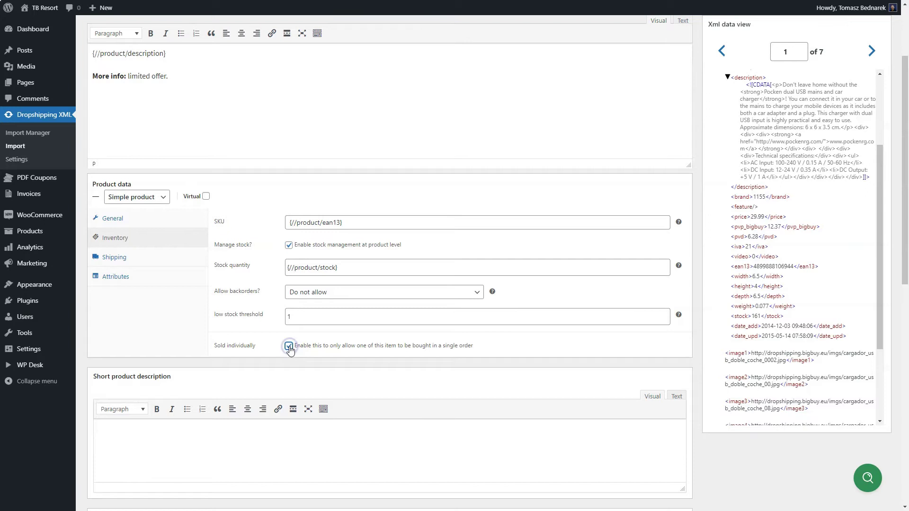
# Step: In Shipping, map weight and dimensions to the feed's weight, depth, width and height tags
pyautogui.click(158, 262)
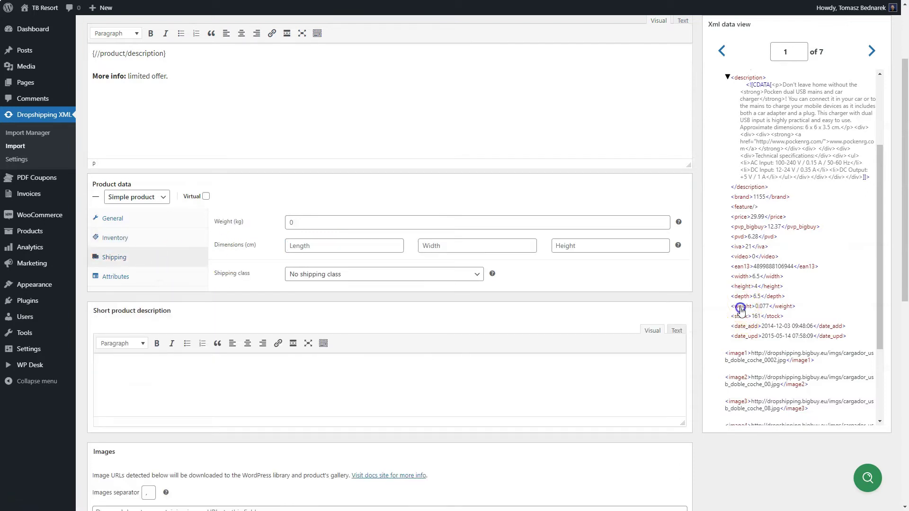
pyautogui.moveTo(578, 226); pyautogui.dragTo(578, 221)
pyautogui.moveTo(741, 298); pyautogui.dragTo(361, 243)
pyautogui.moveTo(751, 288); pyautogui.dragTo(500, 247)
# Step: Keep No shipping class and leave the product non-virtual
pyautogui.click(431, 274)
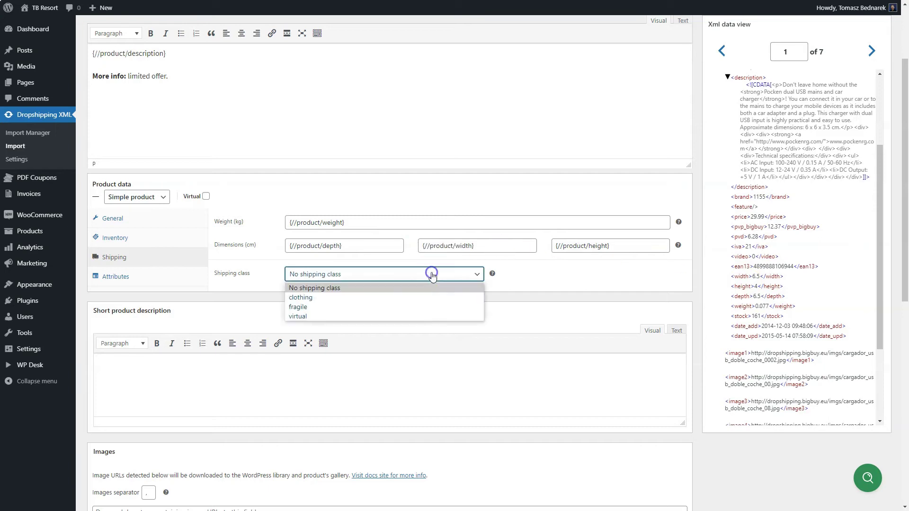
pyautogui.click(391, 291)
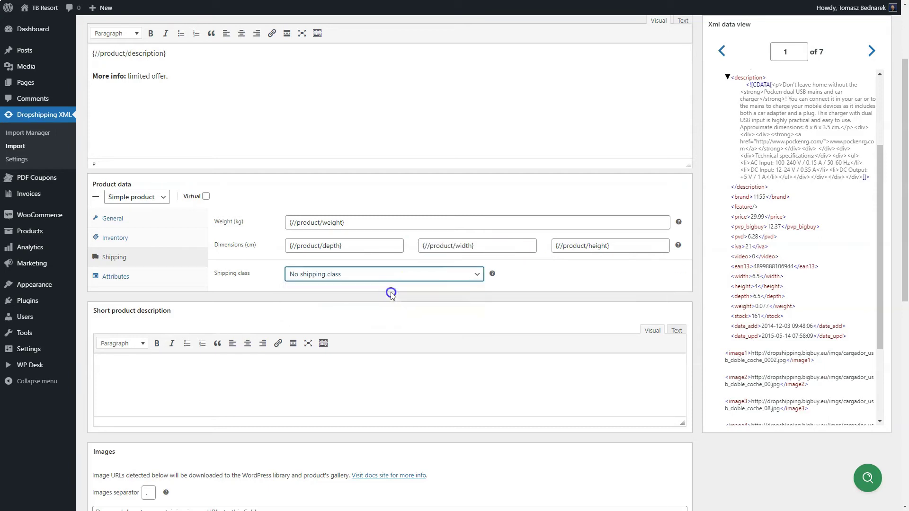
pyautogui.click(206, 196)
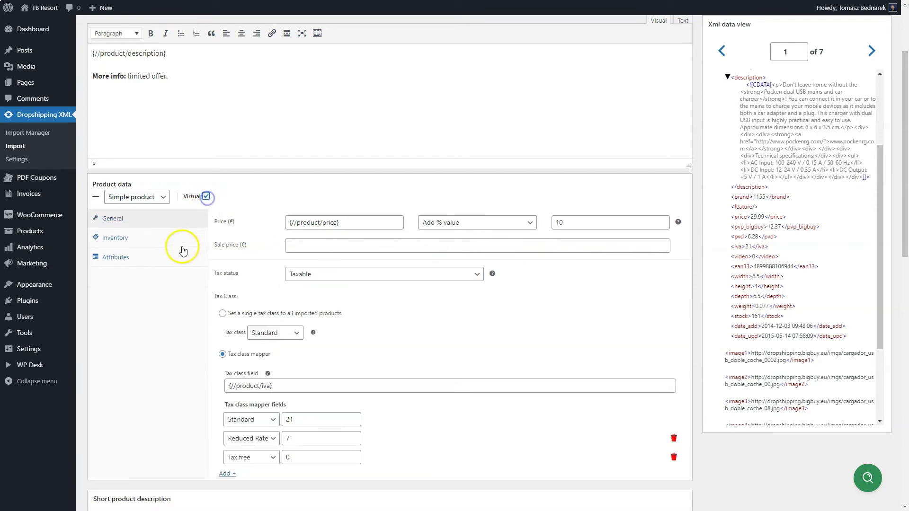
pyautogui.click(206, 196)
# Step: Add a Brand attribute with its value from {//product/brand}
pyautogui.click(169, 279)
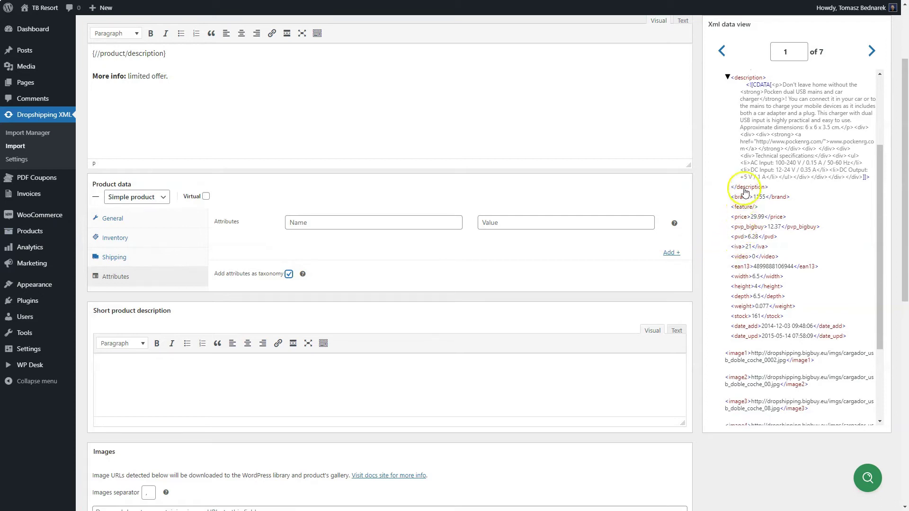
pyautogui.moveTo(744, 192); pyautogui.dragTo(586, 224)
pyautogui.click(416, 227)
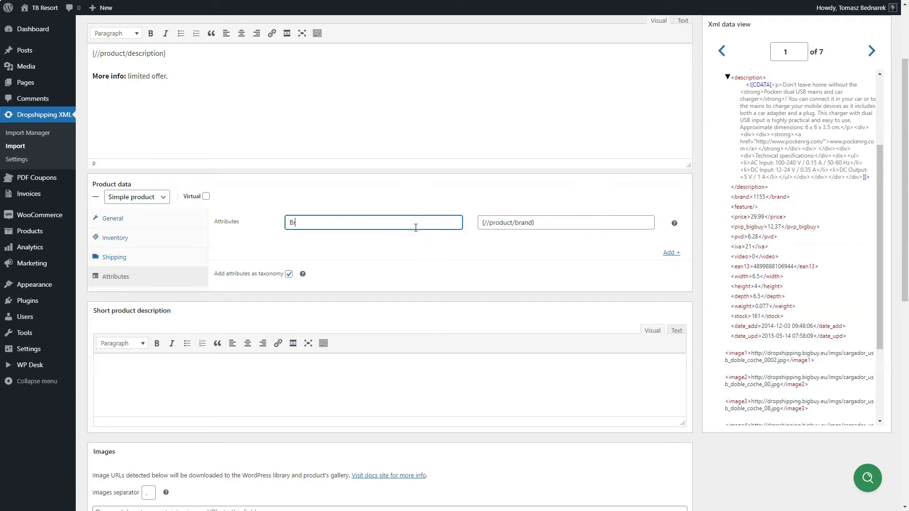
# Step: Add a second attribute named {//product/attribute1} with value {//product/value1}, removing the extra empty row
pyautogui.click(672, 252)
pyautogui.moveTo(881, 215); pyautogui.dragTo(881, 129)
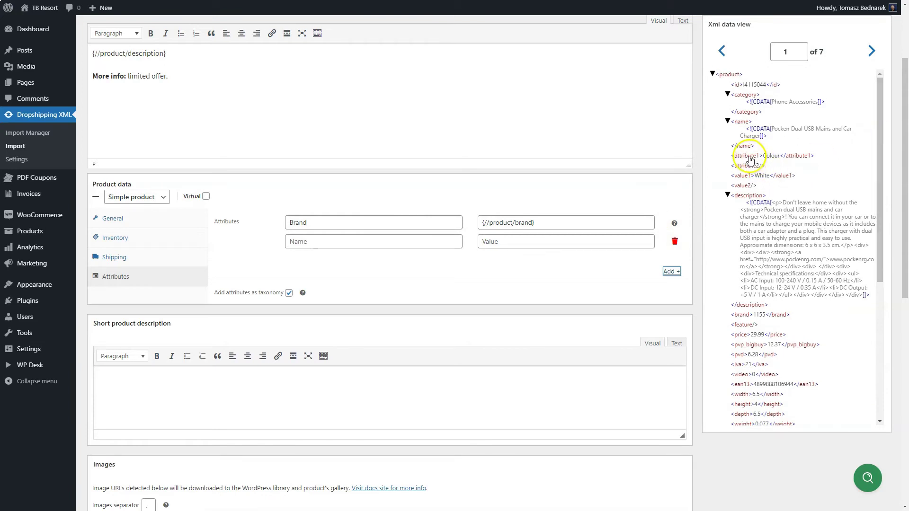
pyautogui.moveTo(750, 160); pyautogui.dragTo(421, 241)
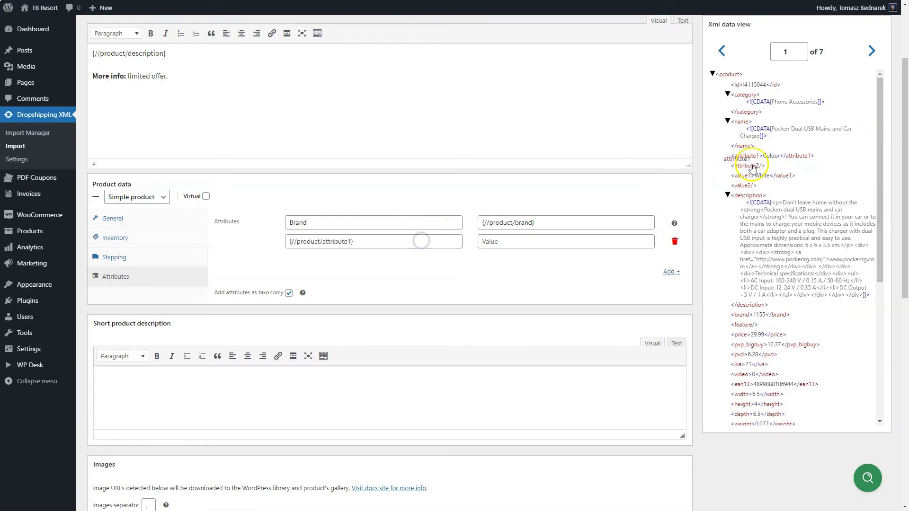
pyautogui.moveTo(743, 176); pyautogui.dragTo(744, 177)
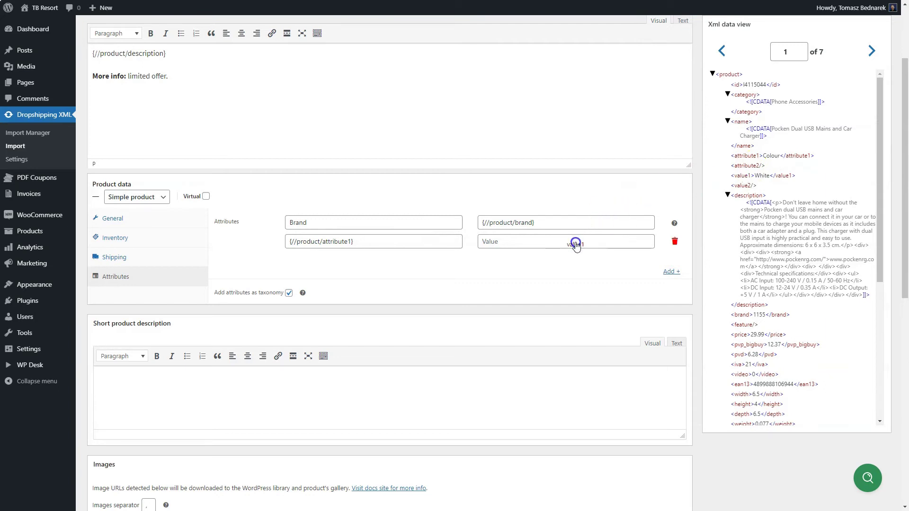
pyautogui.moveTo(576, 244); pyautogui.dragTo(576, 243)
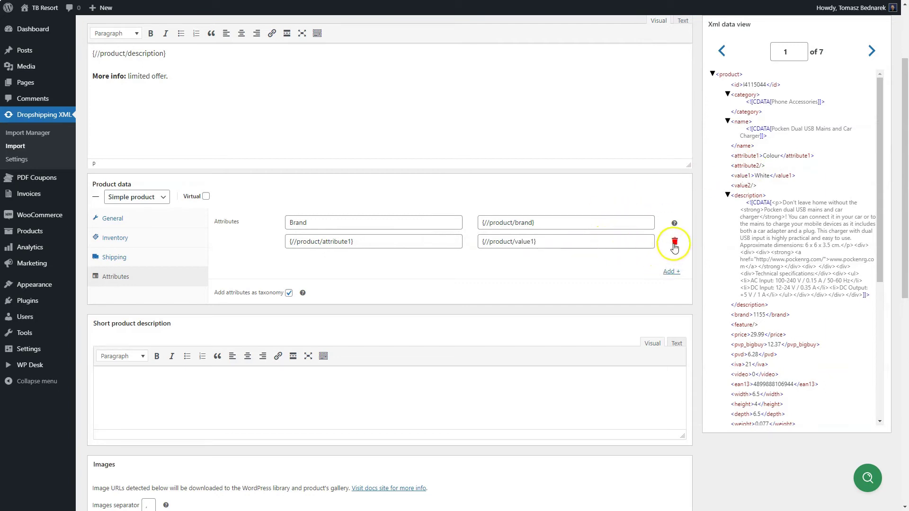
pyautogui.click(675, 272)
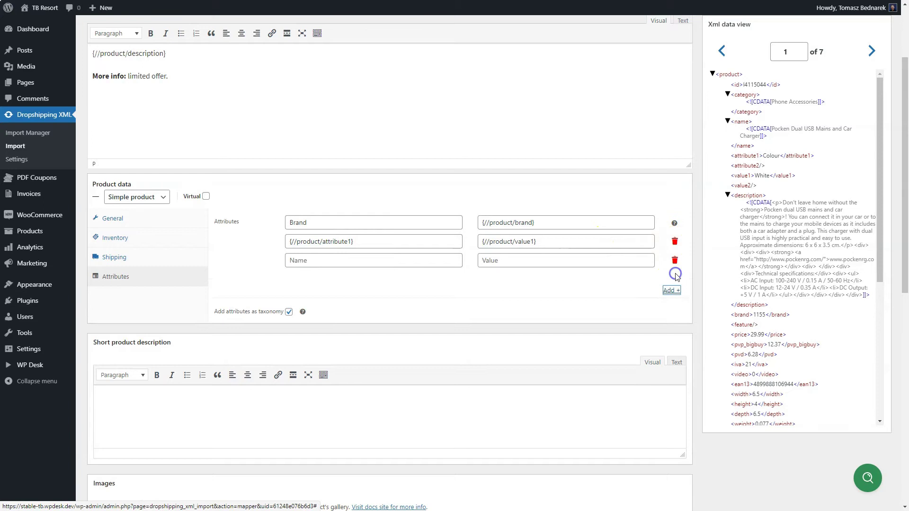
pyautogui.click(675, 261)
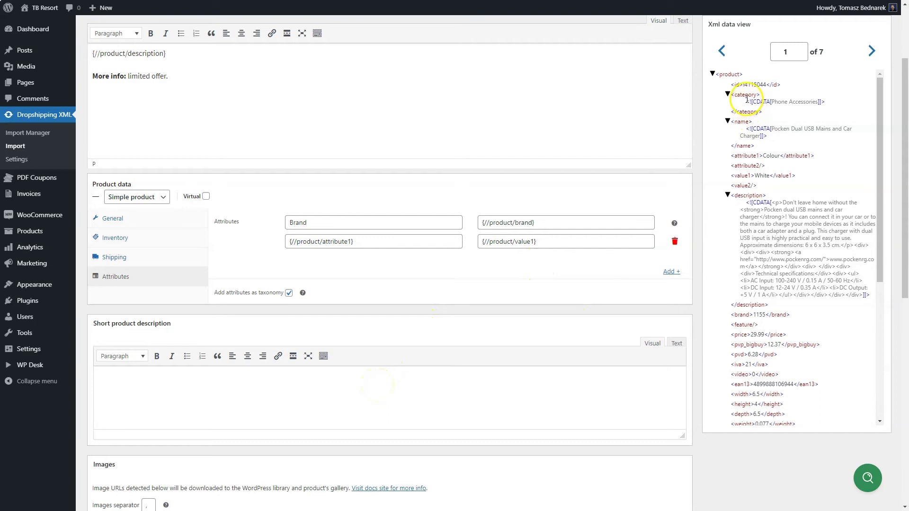
# Step: Fill the short description with {//product/name}, then a bold 'Category:' line followed by {//product/category}
pyautogui.moveTo(736, 122); pyautogui.dragTo(531, 397)
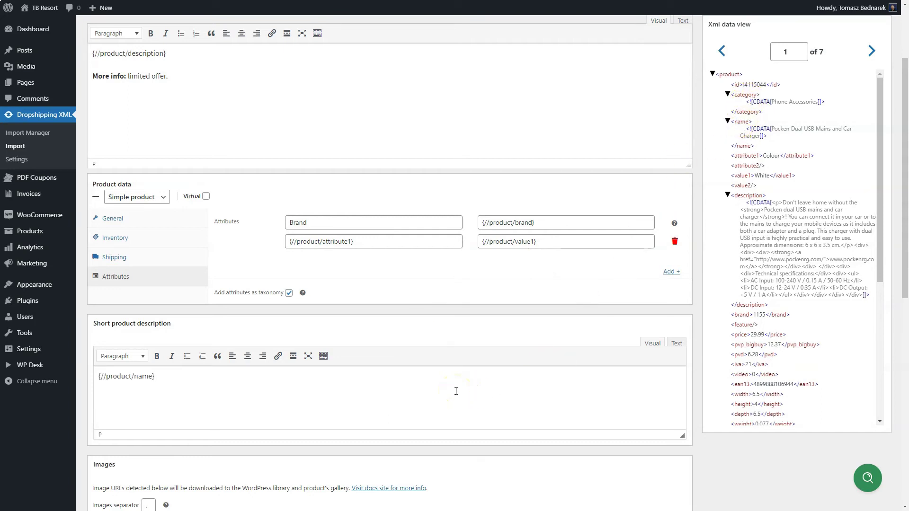
pyautogui.press('Return')
pyautogui.click(157, 356)
pyautogui.write('Category:')
pyautogui.click(157, 356)
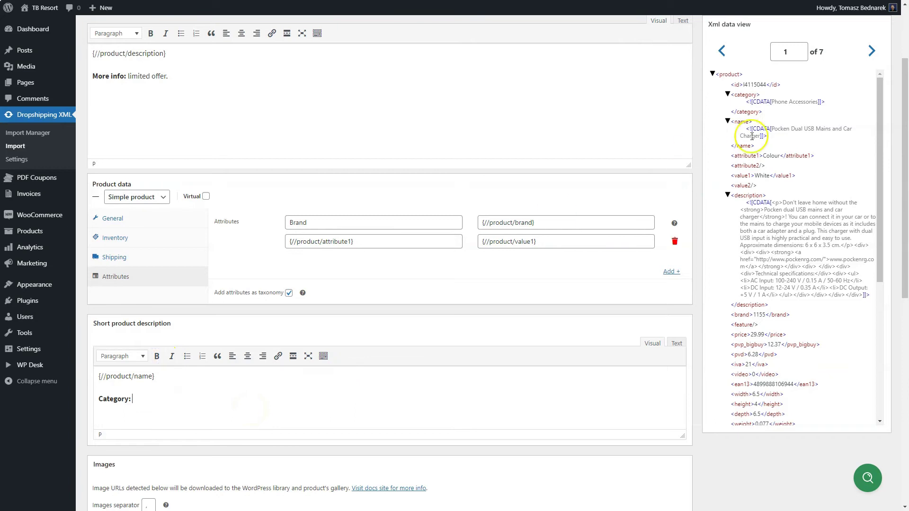
pyautogui.moveTo(356, 397); pyautogui.dragTo(354, 397)
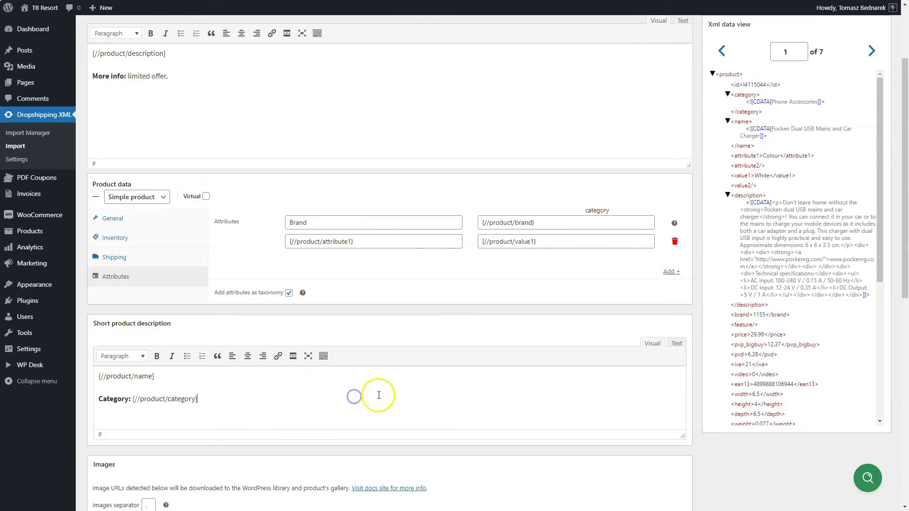
pyautogui.click(293, 399)
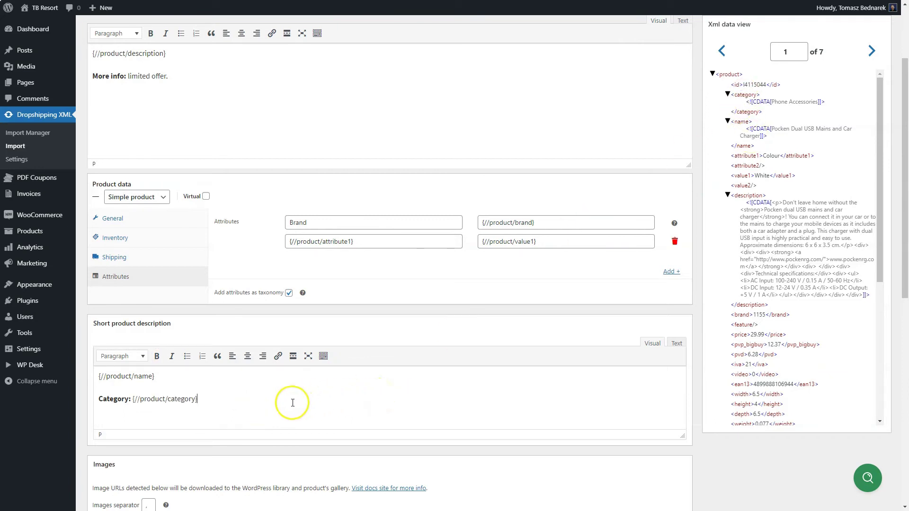
pyautogui.moveTo(905, 184); pyautogui.dragTo(906, 278)
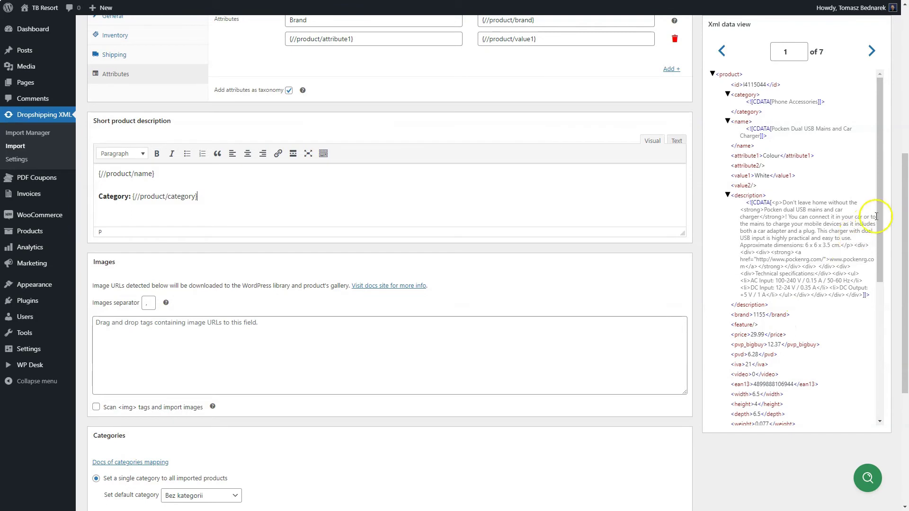
# Step: Map {//product/image1} through {//product/image4} into Images, comma-separated, with a comma as Images separator
pyautogui.moveTo(880, 213); pyautogui.dragTo(880, 359)
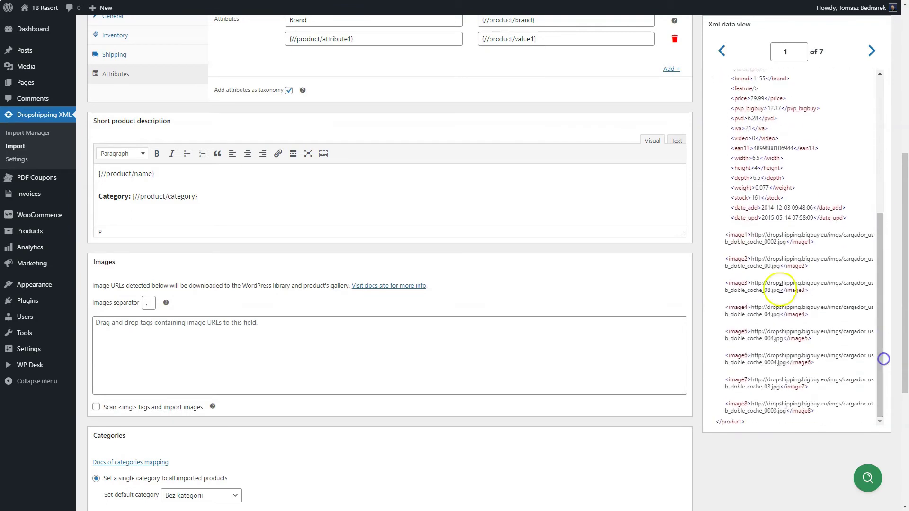
pyautogui.moveTo(737, 236); pyautogui.dragTo(511, 367)
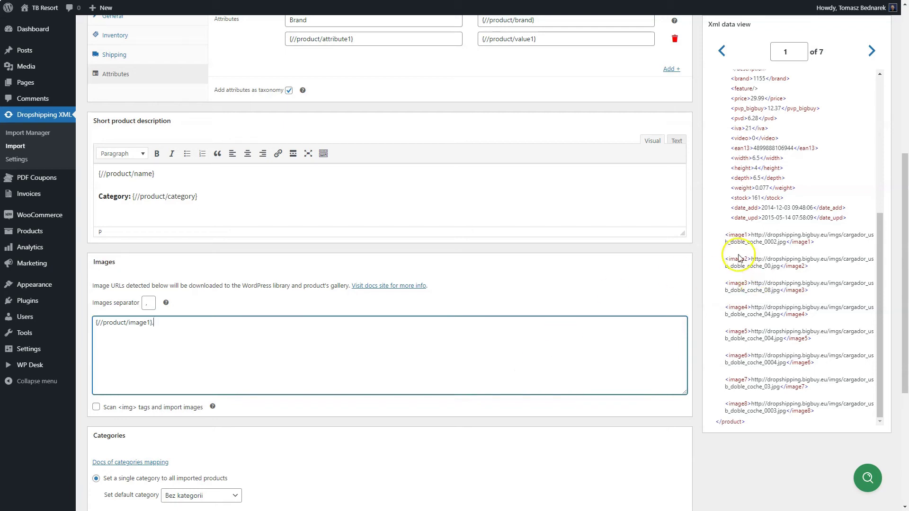
pyautogui.write(',')
pyautogui.moveTo(737, 259); pyautogui.dragTo(607, 336)
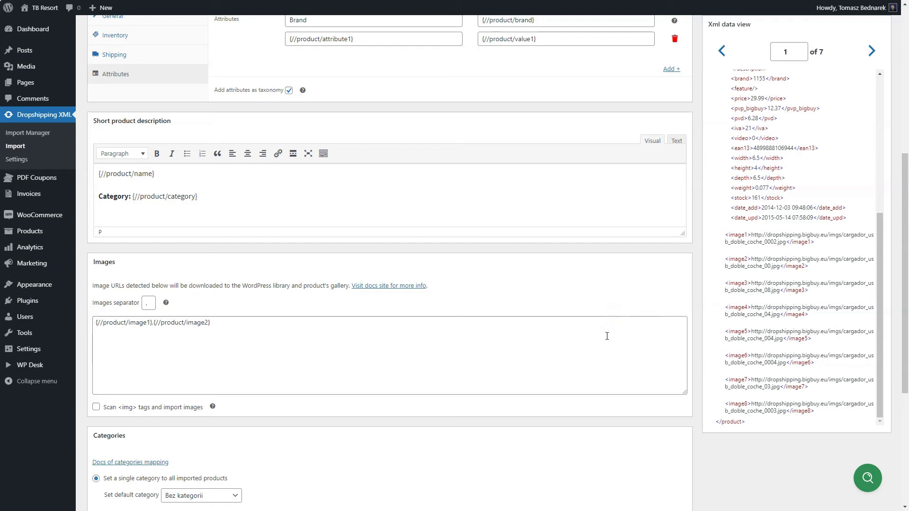
pyautogui.click(607, 337)
pyautogui.write(',')
pyautogui.moveTo(737, 283); pyautogui.dragTo(625, 349)
pyautogui.click(635, 345)
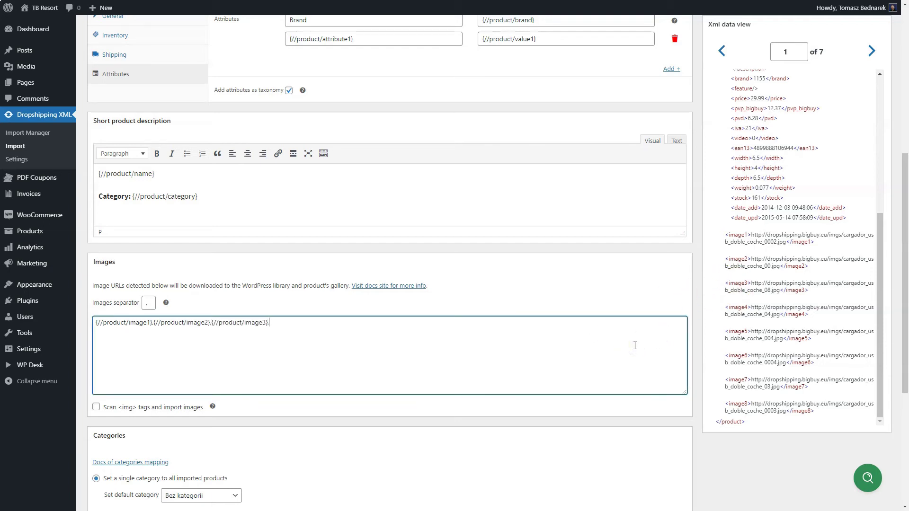
pyautogui.moveTo(736, 307); pyautogui.dragTo(619, 343)
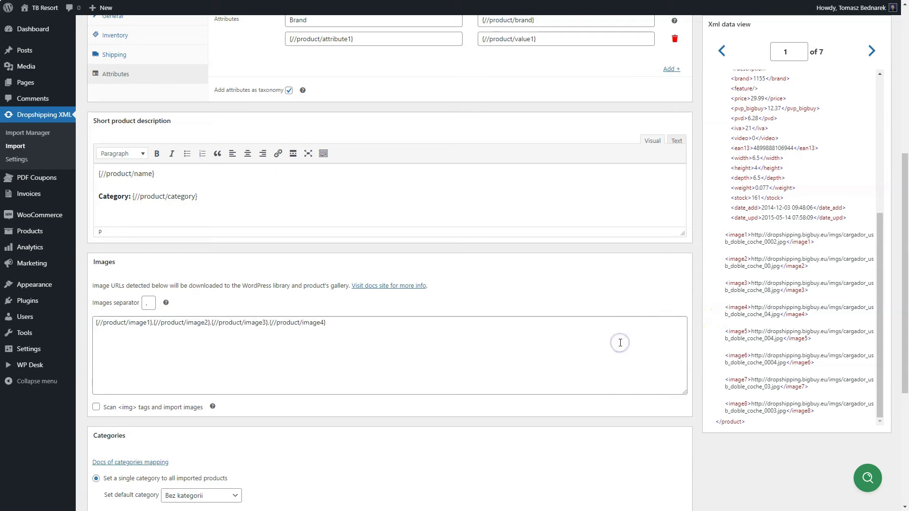
pyautogui.click(150, 303)
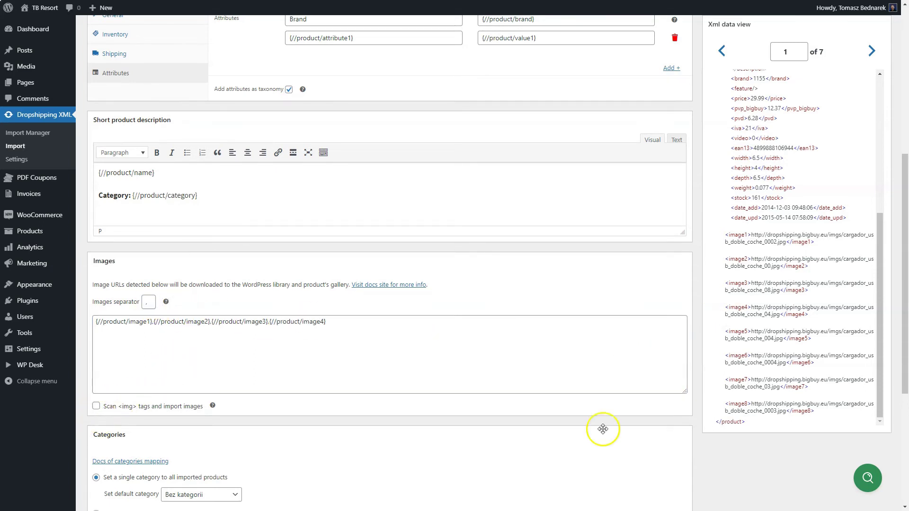
pyautogui.moveTo(905, 275); pyautogui.dragTo(906, 383)
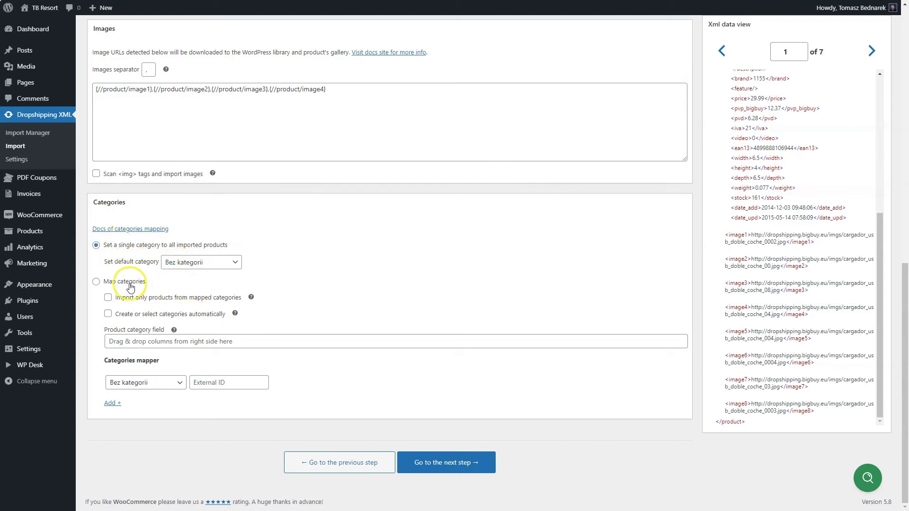
# Step: Leave 'Import only products from mapped categories' off and map Product category to {//product/category}
pyautogui.click(108, 298)
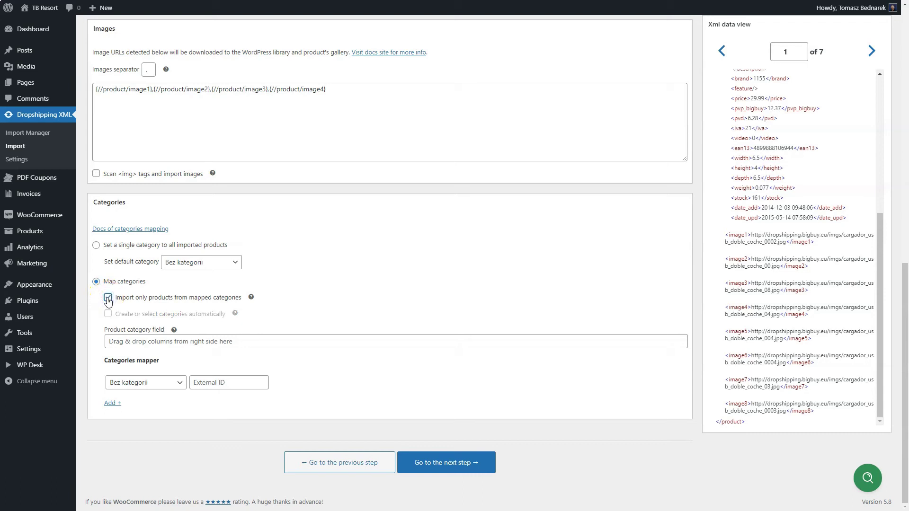
pyautogui.click(108, 298)
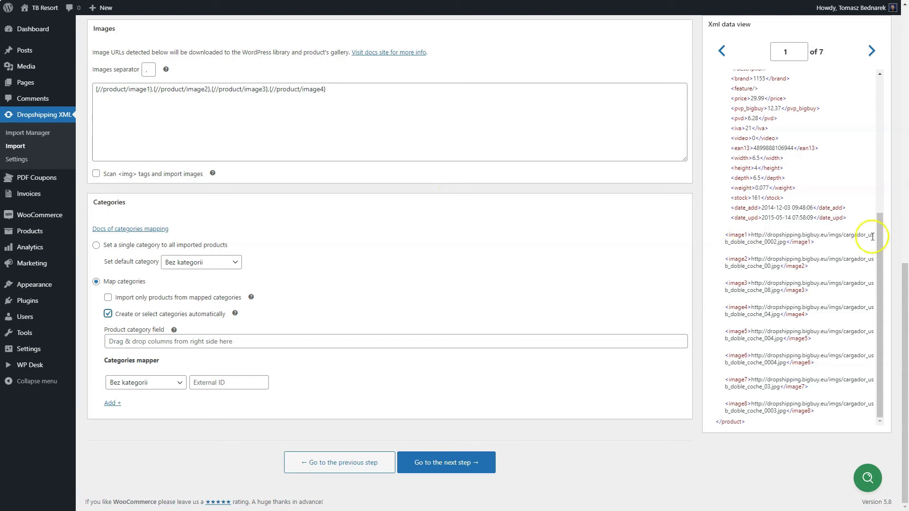
pyautogui.moveTo(878, 240); pyautogui.dragTo(879, 95)
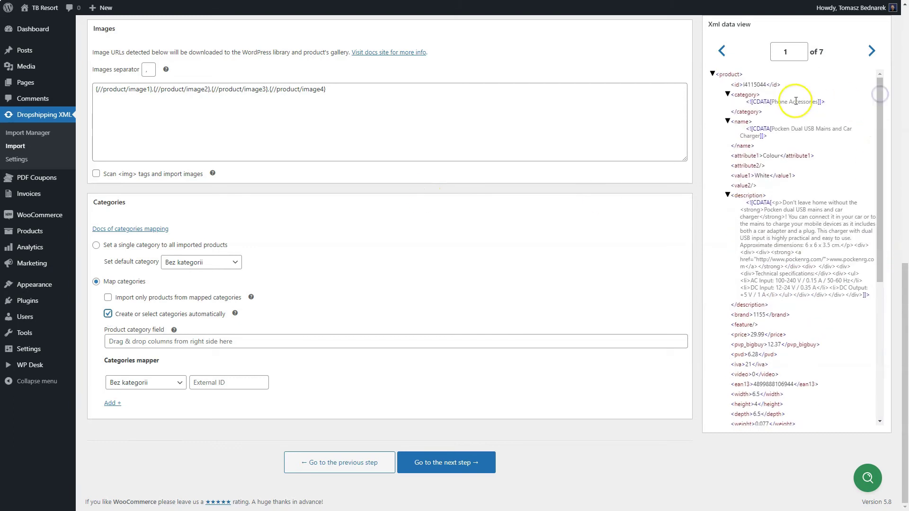
pyautogui.moveTo(745, 98); pyautogui.dragTo(276, 339)
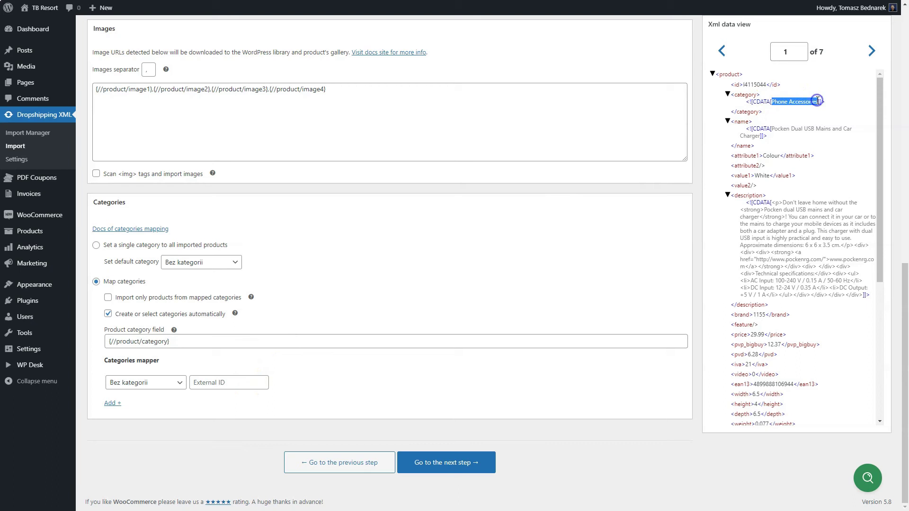
# Step: Paste 'Phone Accessories' as the first category mapping row's external ID and add a row
pyautogui.click(251, 382)
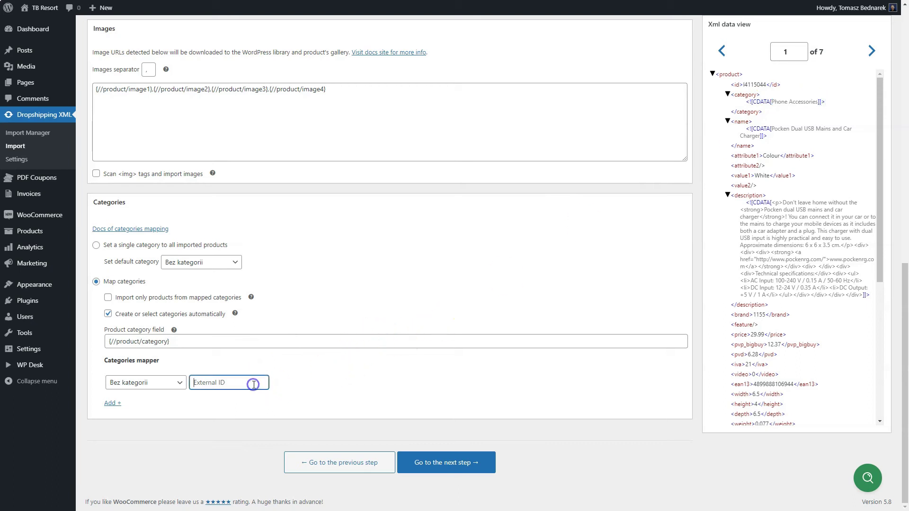
pyautogui.write('Phone Accessories')
pyautogui.click(113, 403)
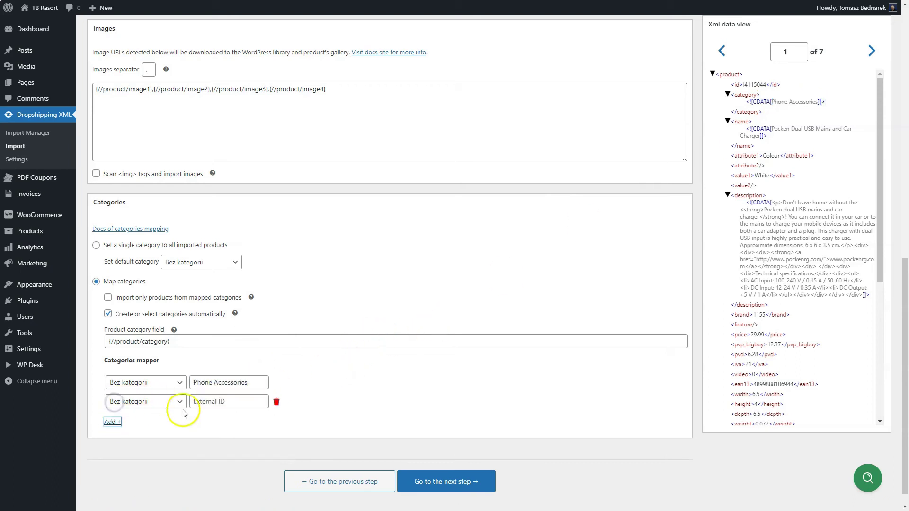
# Step: Map the feed category 'Speakers' to the accesories store category, removing extra empty rows
pyautogui.click(870, 52)
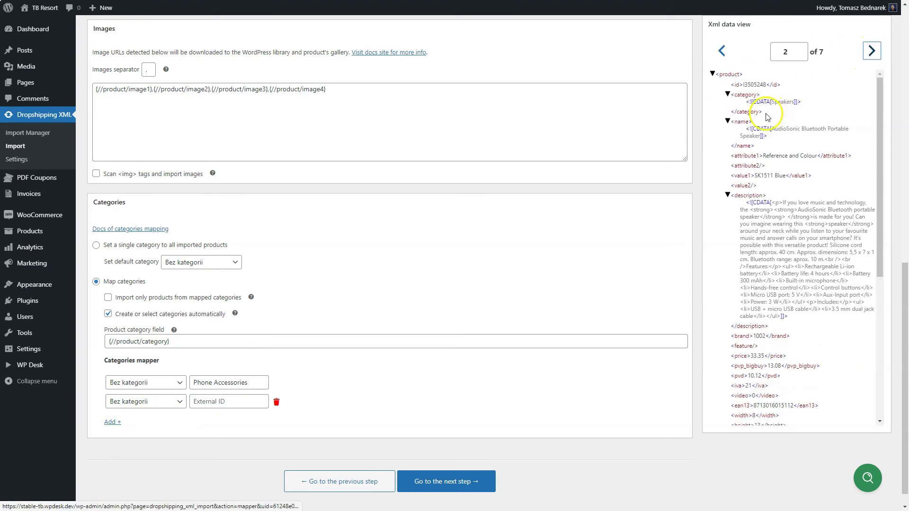
pyautogui.moveTo(770, 101); pyautogui.dragTo(783, 101)
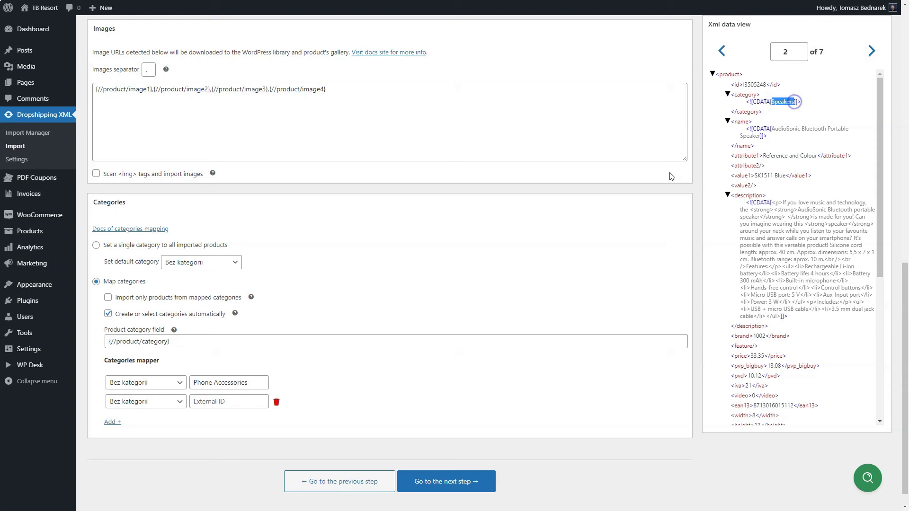
pyautogui.click(246, 404)
pyautogui.click(176, 410)
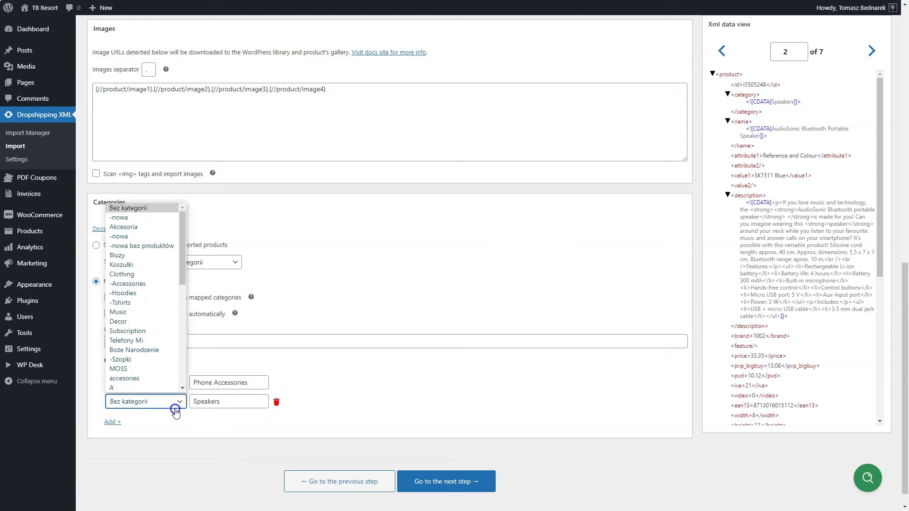
pyautogui.click(144, 379)
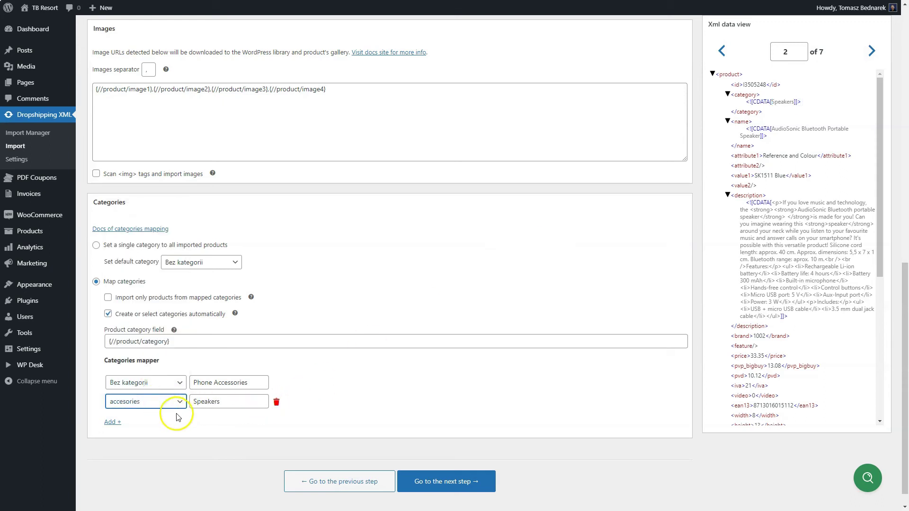
pyautogui.click(110, 423)
pyautogui.click(112, 441)
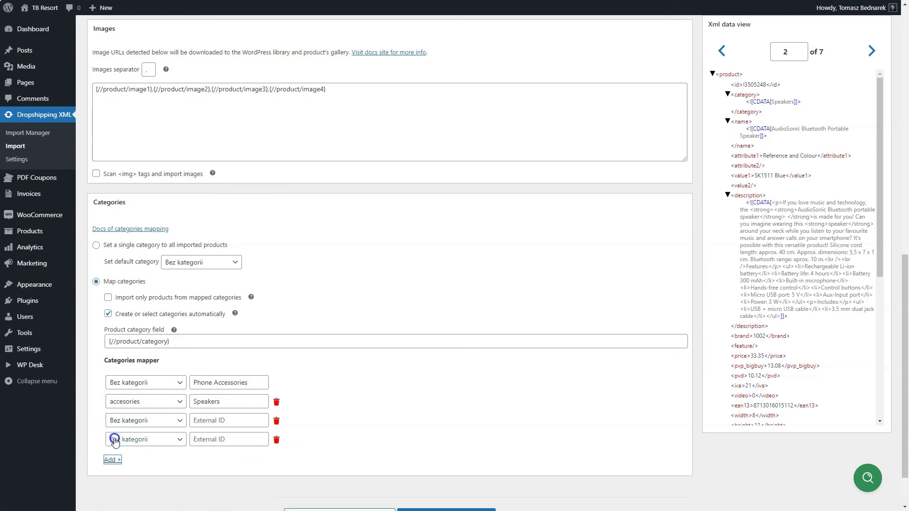
pyautogui.click(277, 440)
pyautogui.click(277, 423)
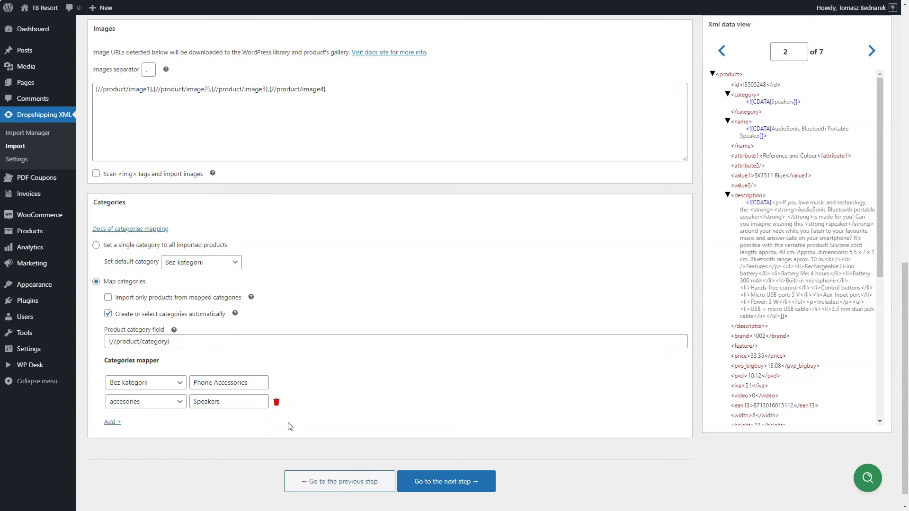
# Step: Set the Product data type to Variable product
pyautogui.moveTo(905, 346); pyautogui.dragTo(905, 90)
pyautogui.click(157, 304)
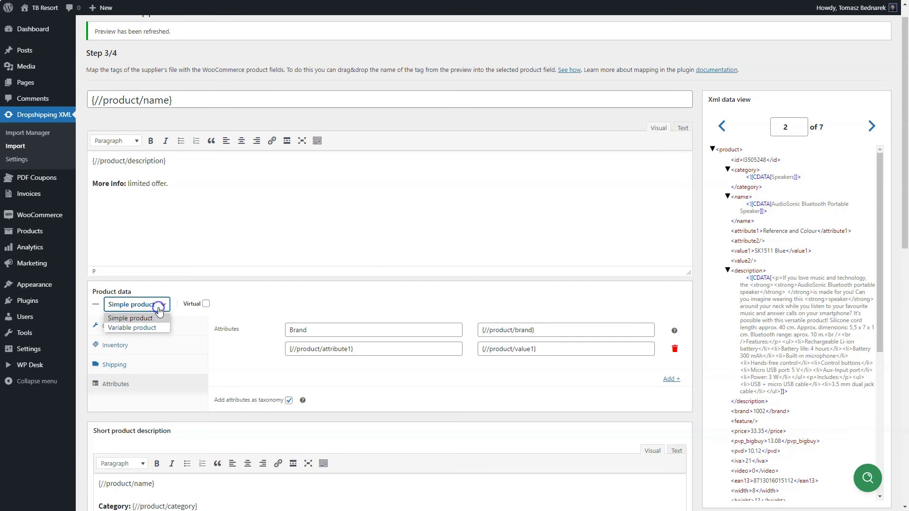
pyautogui.click(141, 329)
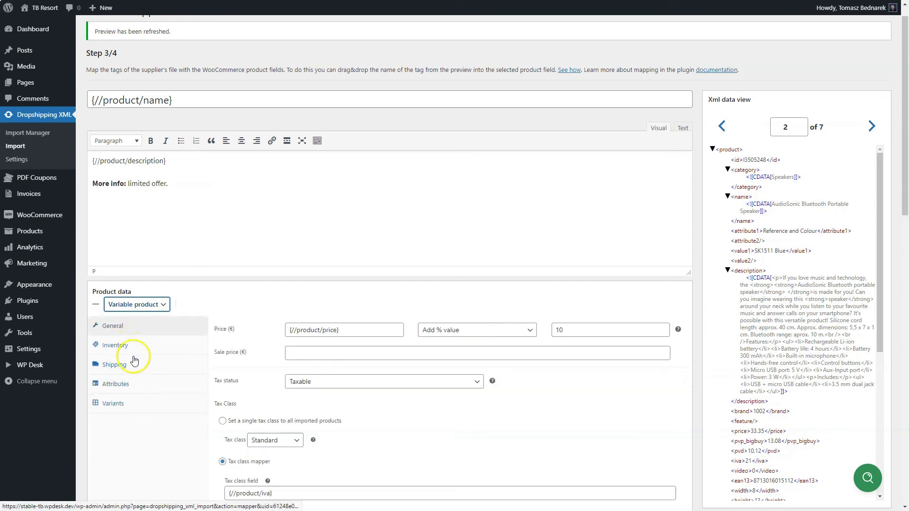
# Step: Match variants by the main product's SKU number, leaving parent-product detection off
pyautogui.click(129, 406)
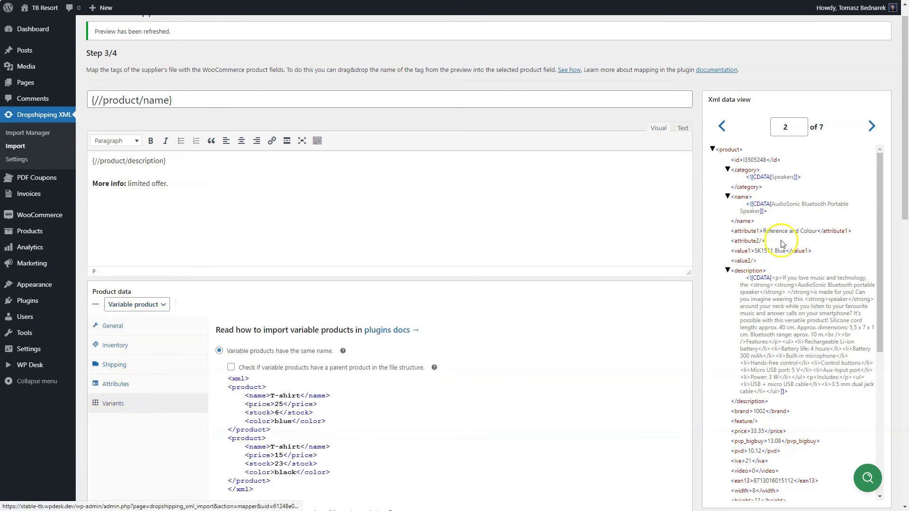
pyautogui.moveTo(905, 155); pyautogui.dragTo(905, 211)
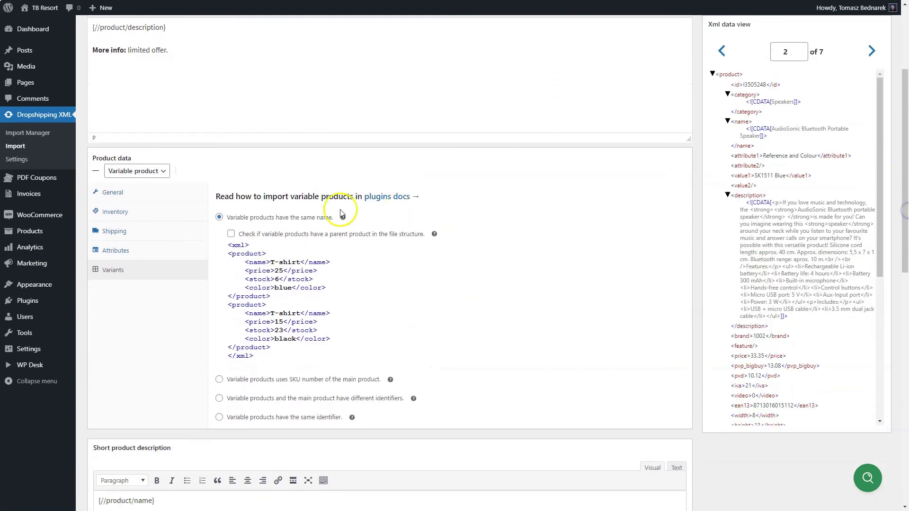
pyautogui.click(231, 234)
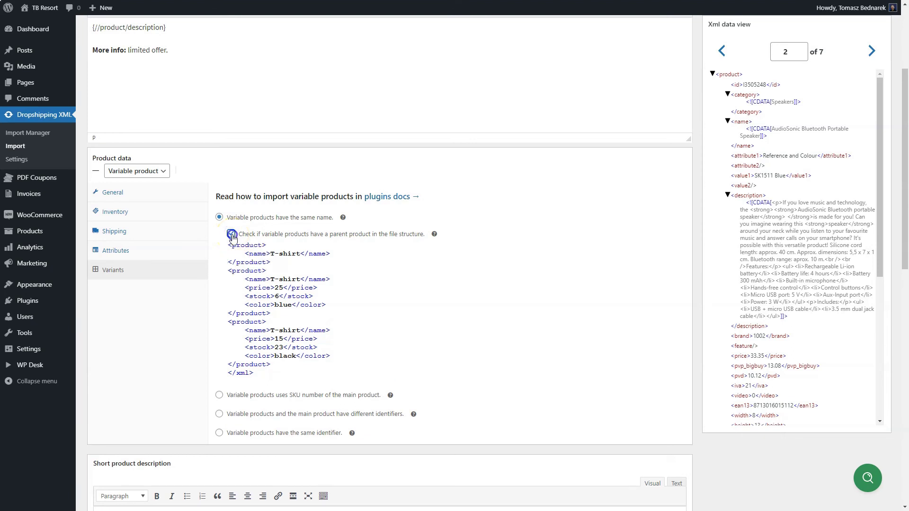
pyautogui.click(231, 234)
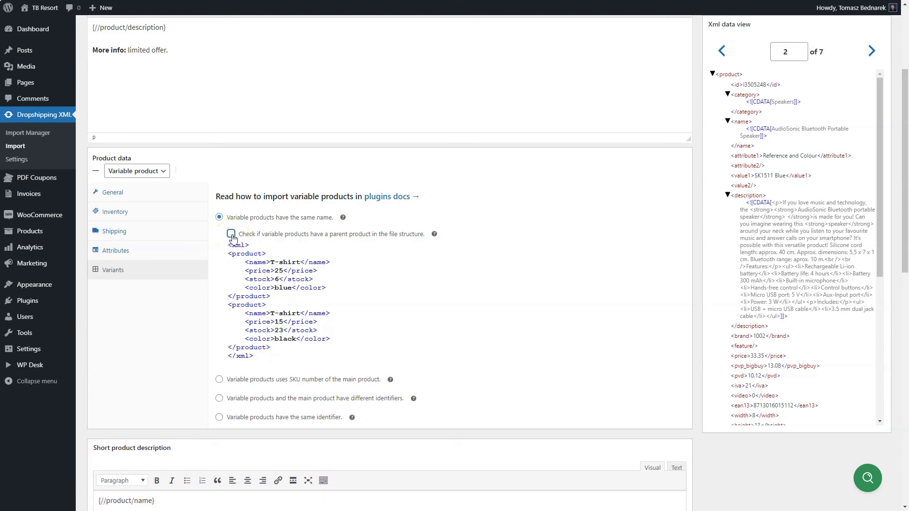
pyautogui.click(219, 379)
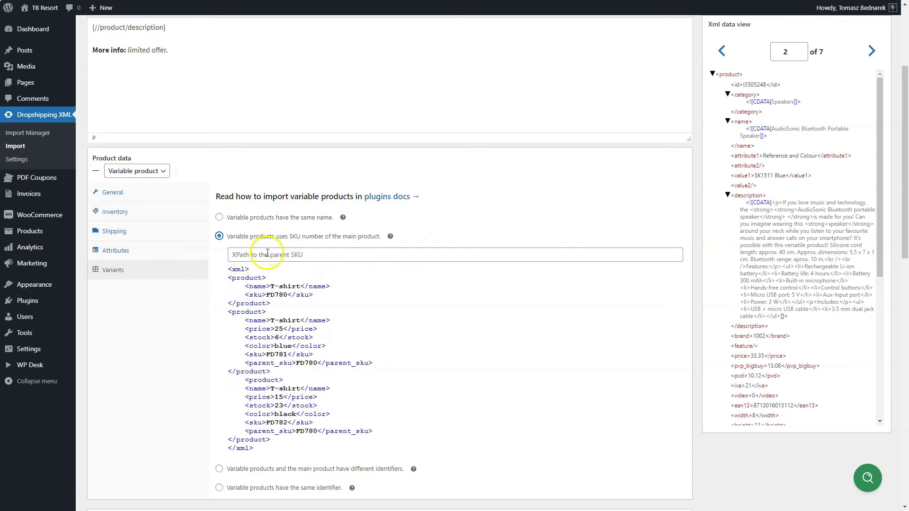
# Step: Switch variant matching to 'Variable products have the same identifier' with parent-product detection unchecked
pyautogui.click(220, 470)
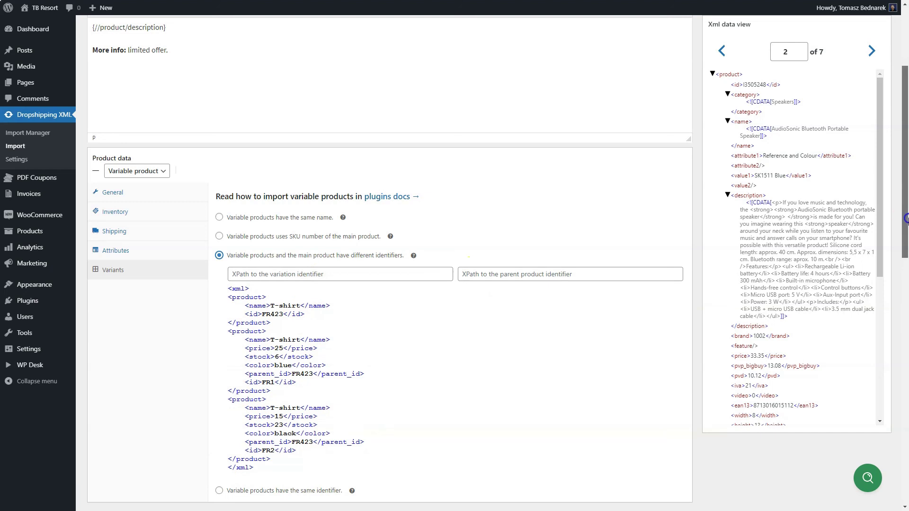
pyautogui.moveTo(905, 226); pyautogui.dragTo(906, 262)
pyautogui.click(297, 391)
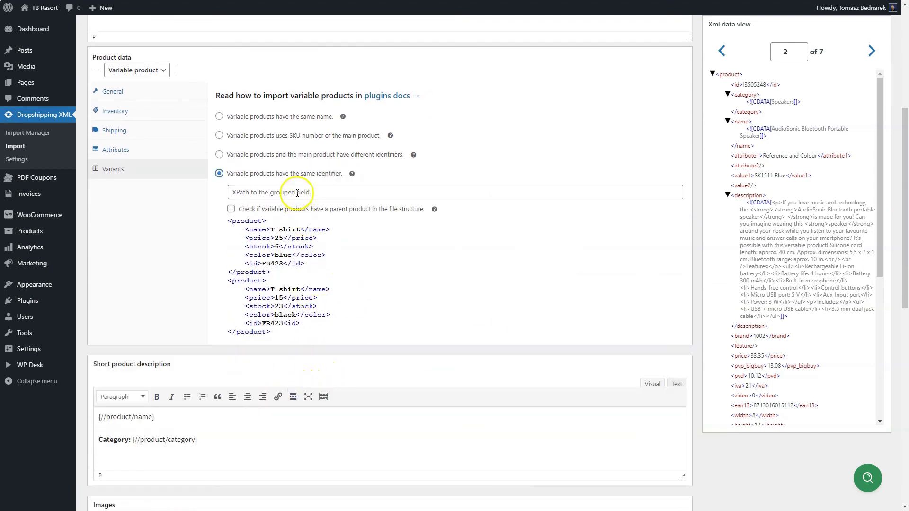
pyautogui.click(294, 211)
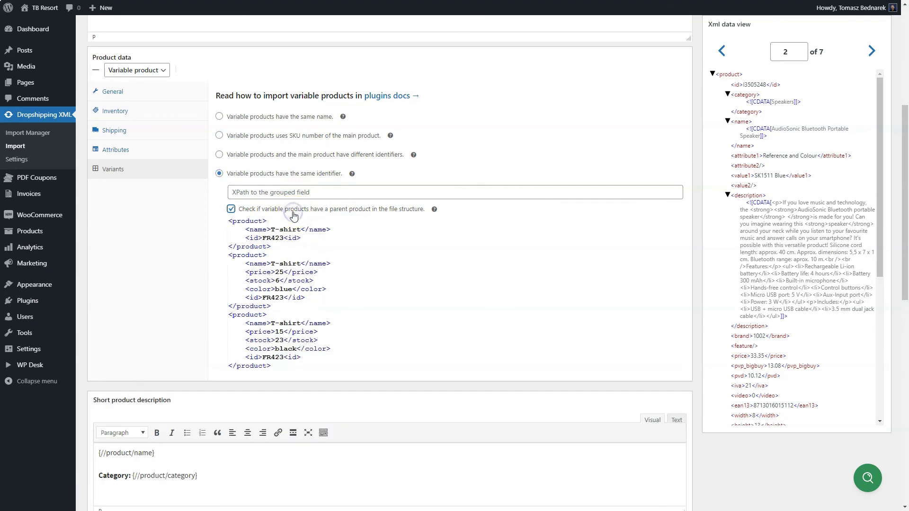
pyautogui.click(294, 214)
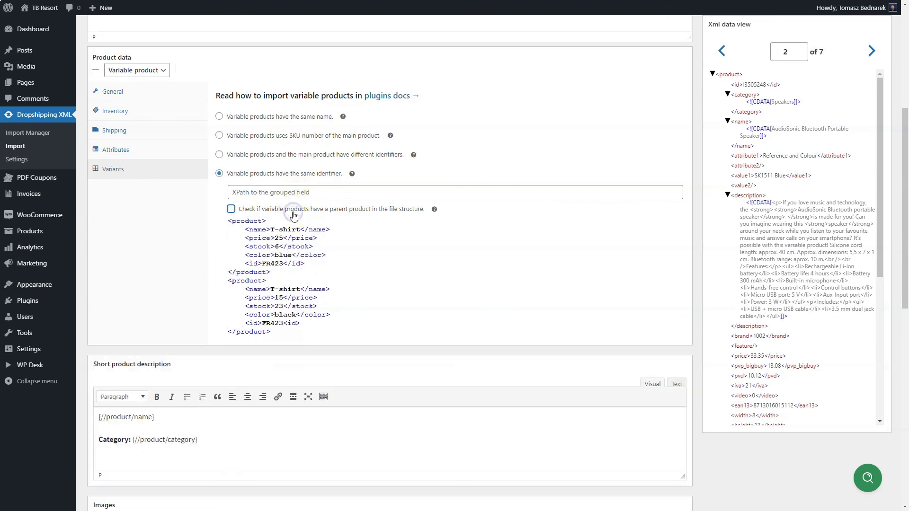
pyautogui.moveTo(433, 211)
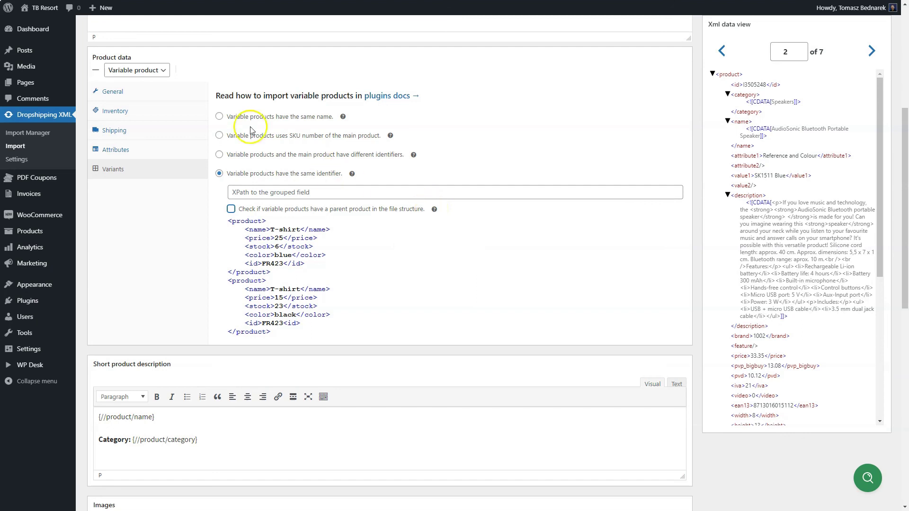
# Step: Change the Product data type from Variable product back to Simple product
pyautogui.click(162, 76)
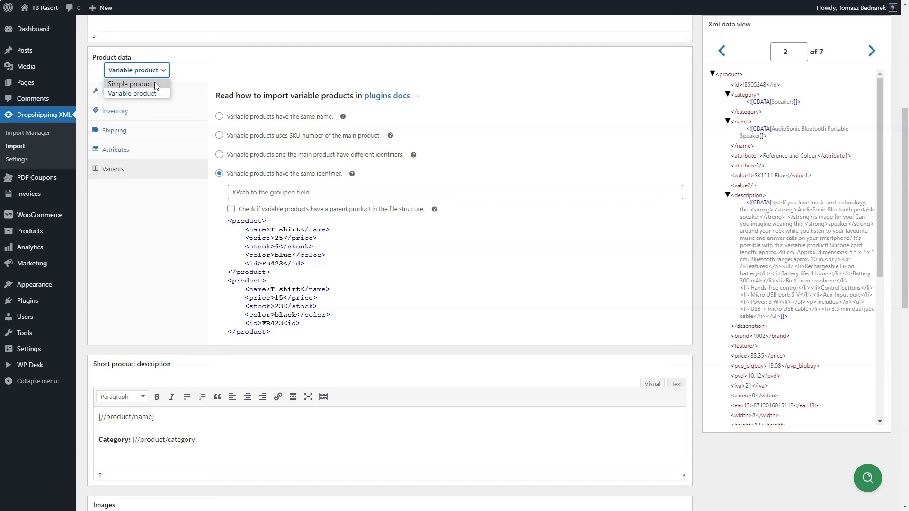
pyautogui.click(155, 85)
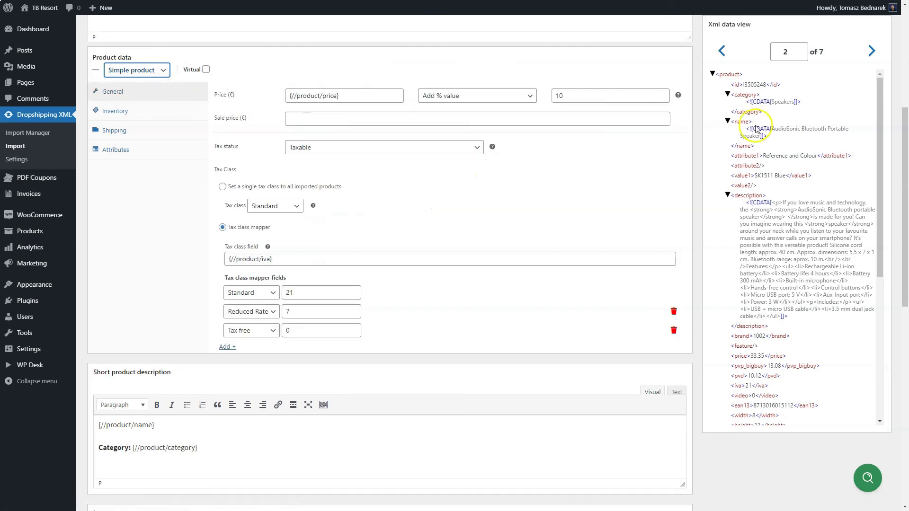